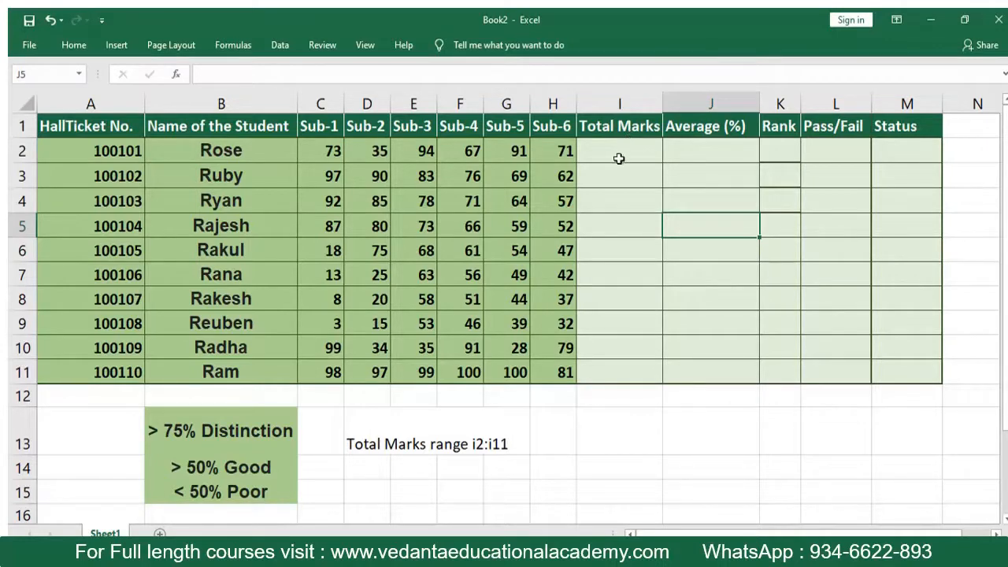
# - Total the first student's six subject marks in I2 with =SUM(C2:H2)
pyautogui.click(614, 150)
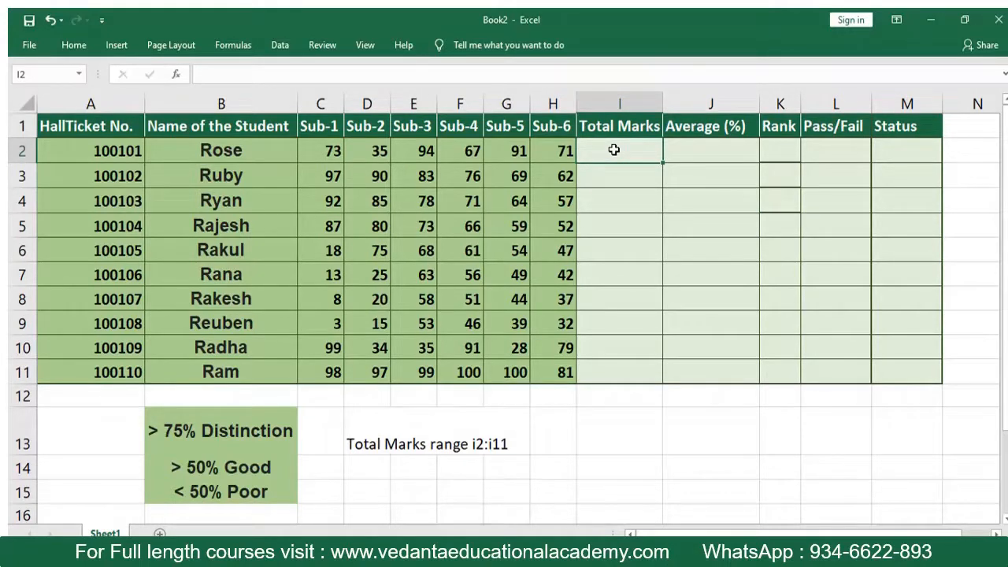
pyautogui.click(329, 150)
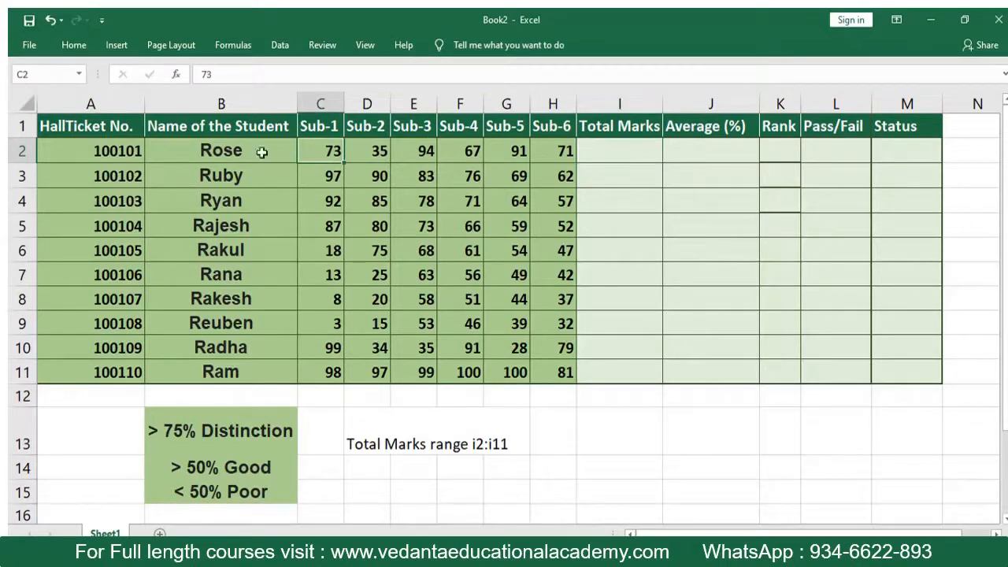
pyautogui.click(551, 148)
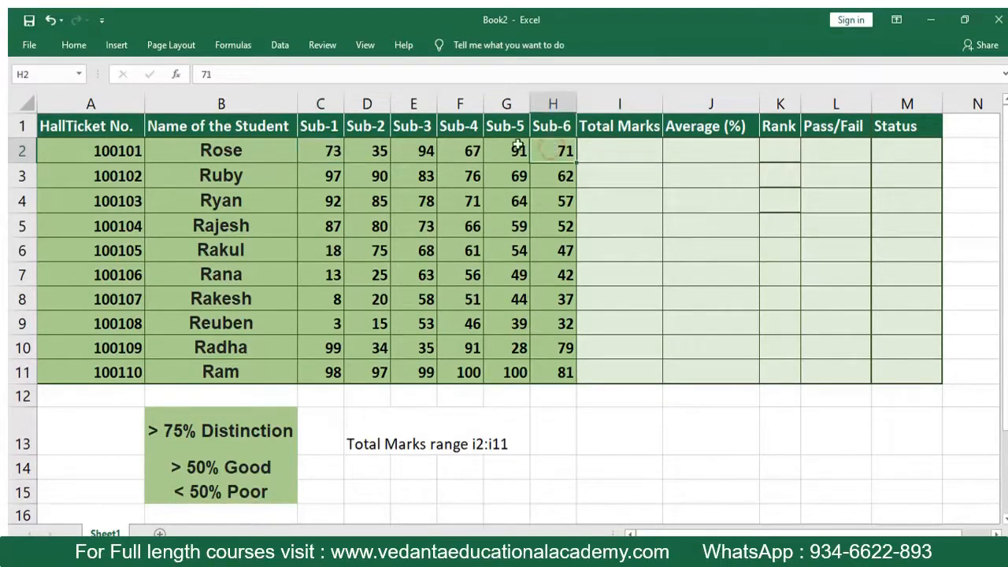
pyautogui.click(607, 146)
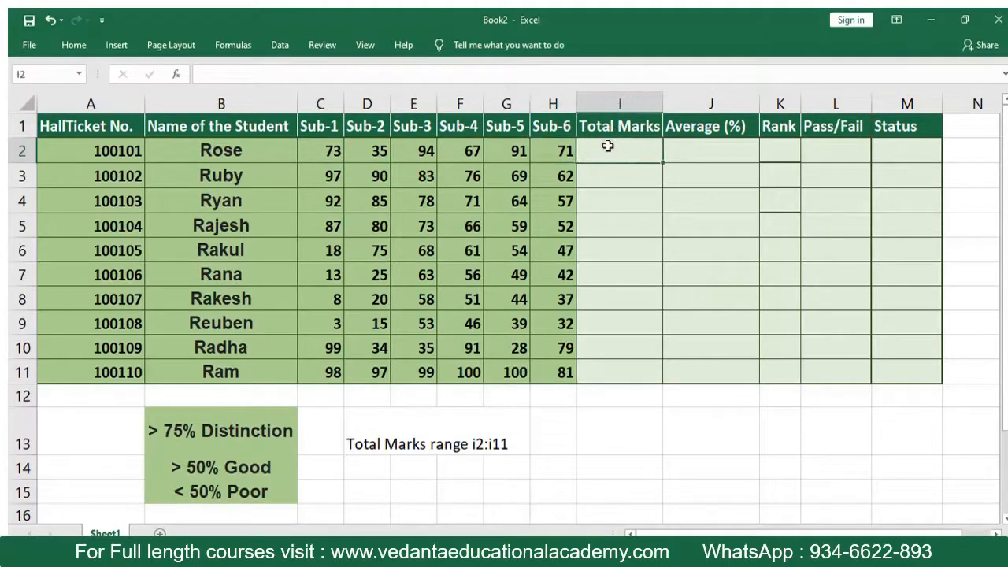
pyautogui.write('=sum')
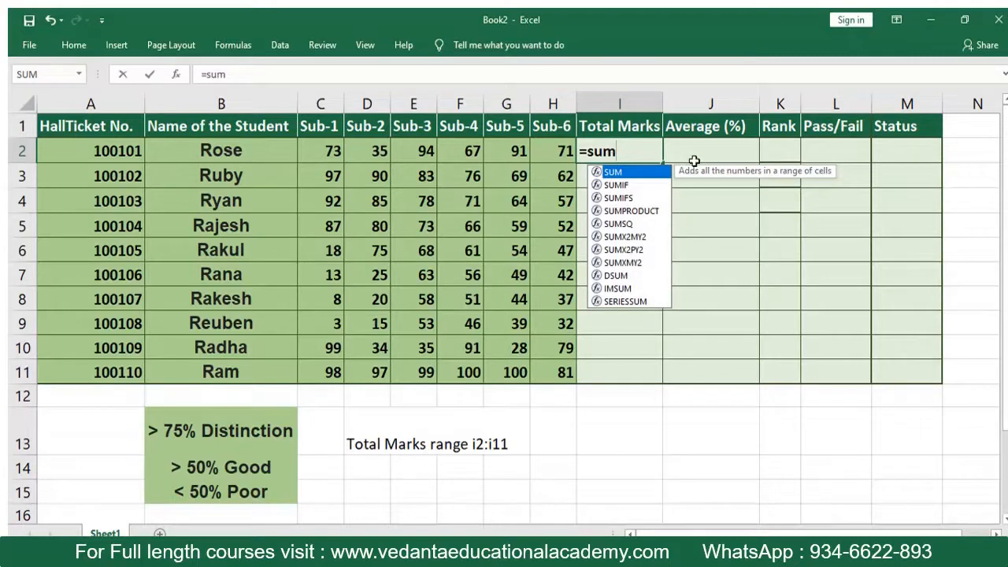
pyautogui.write('(')
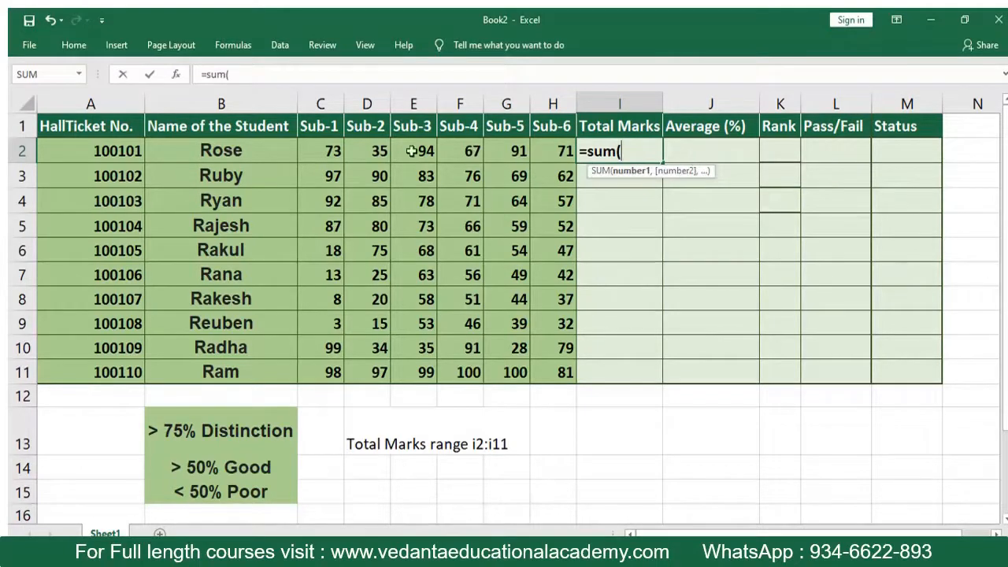
pyautogui.click(316, 153)
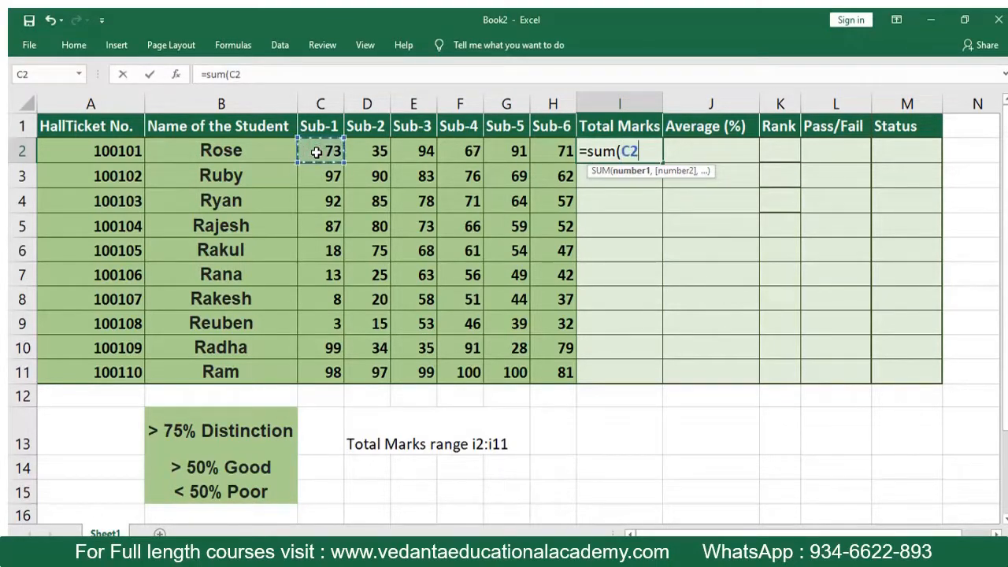
pyautogui.moveTo(316, 153); pyautogui.dragTo(545, 147)
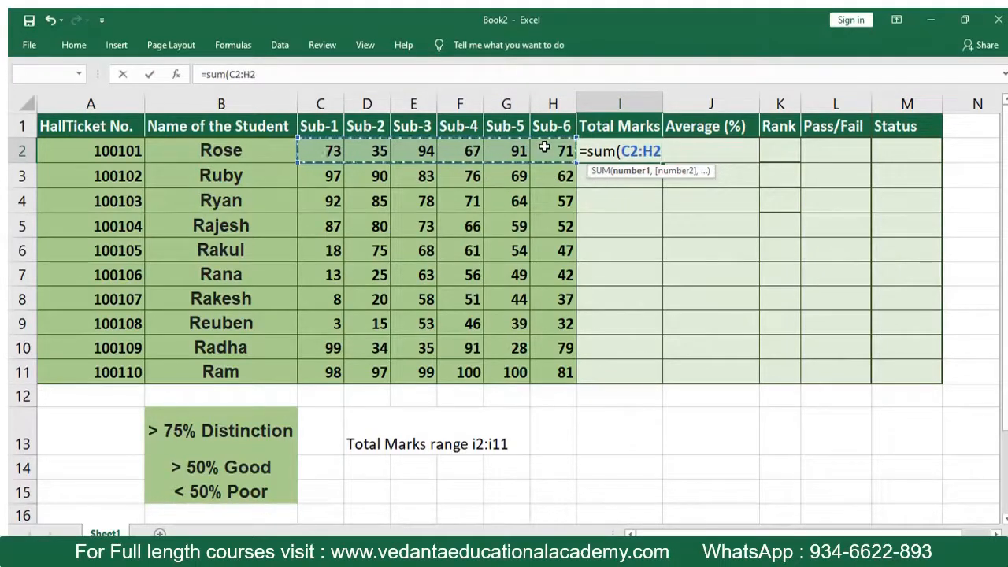
pyautogui.write(')')
pyautogui.press('Return')
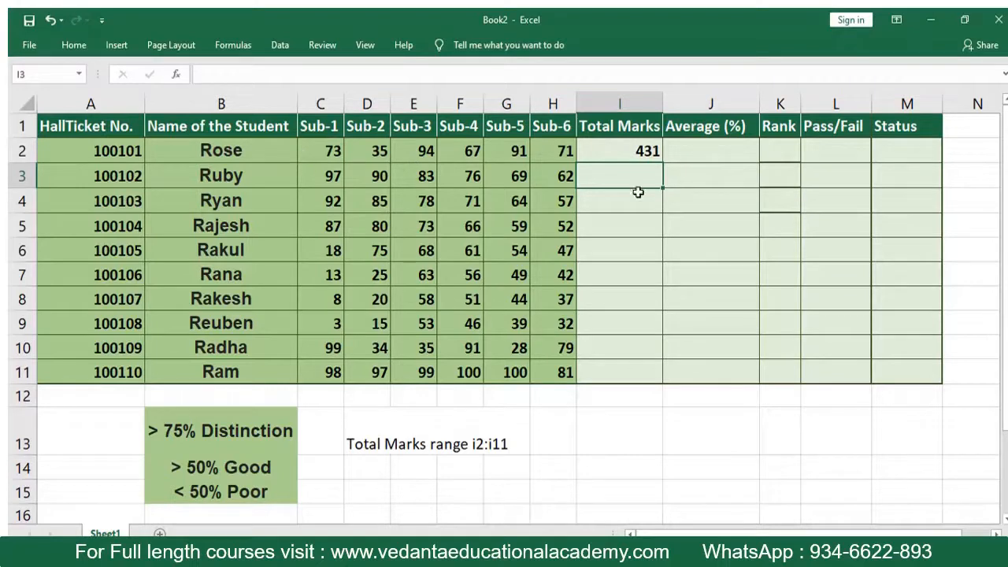
# - Copy the total formula from I2 down through I11 and check the last student's total
pyautogui.click(634, 156)
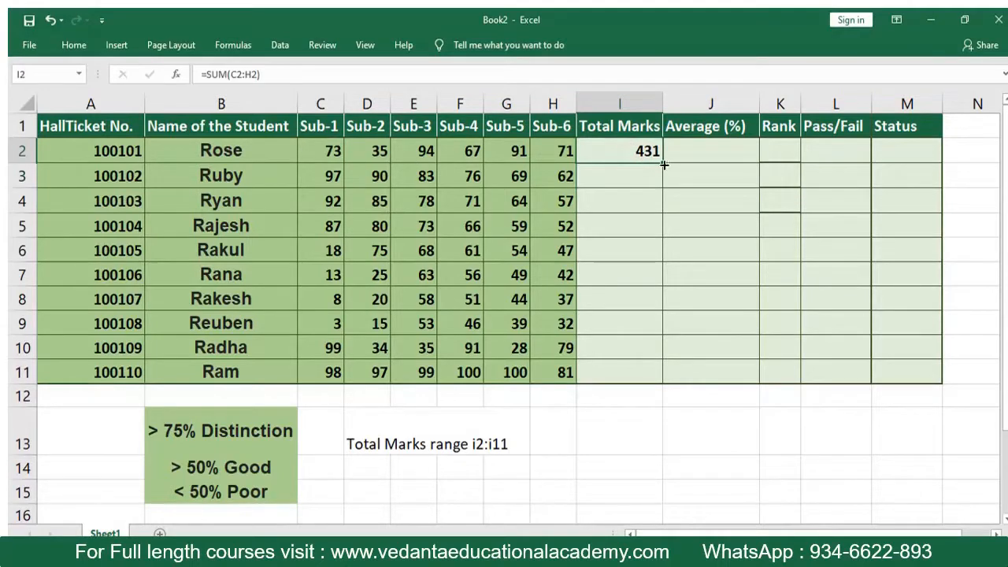
pyautogui.click(627, 193)
pyautogui.click(623, 158)
pyautogui.moveTo(662, 164); pyautogui.dragTo(641, 380)
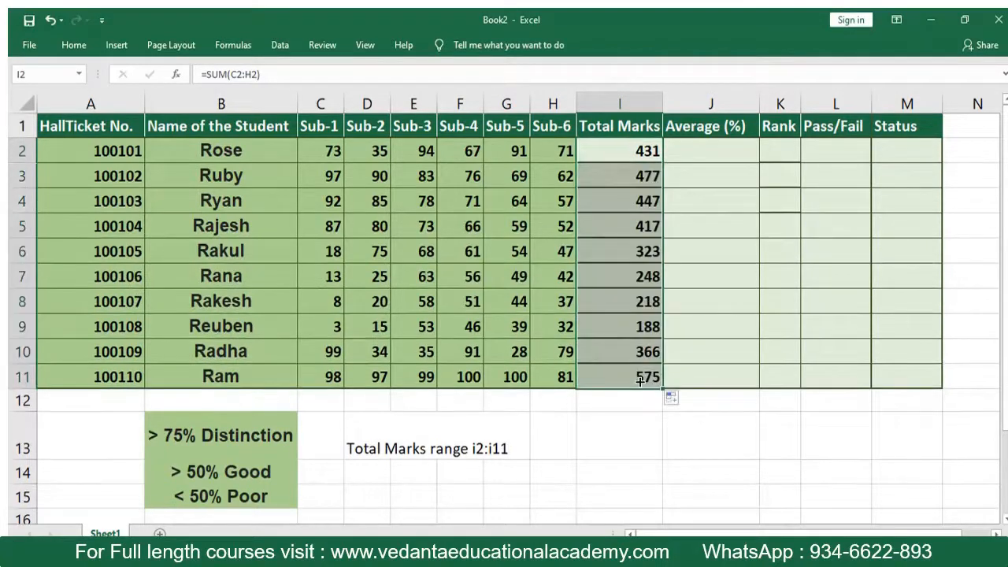
pyautogui.click(644, 438)
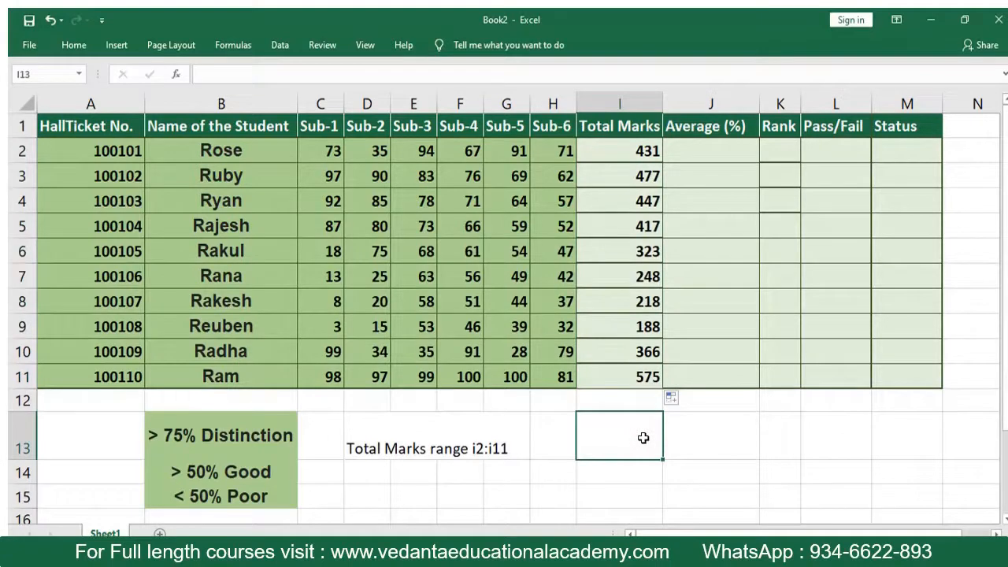
pyautogui.click(242, 383)
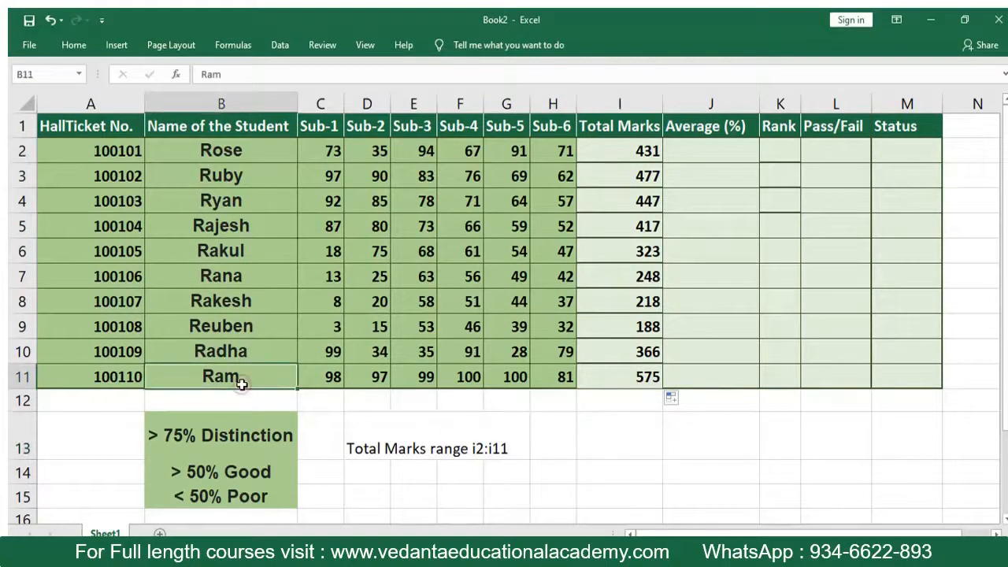
pyautogui.click(610, 376)
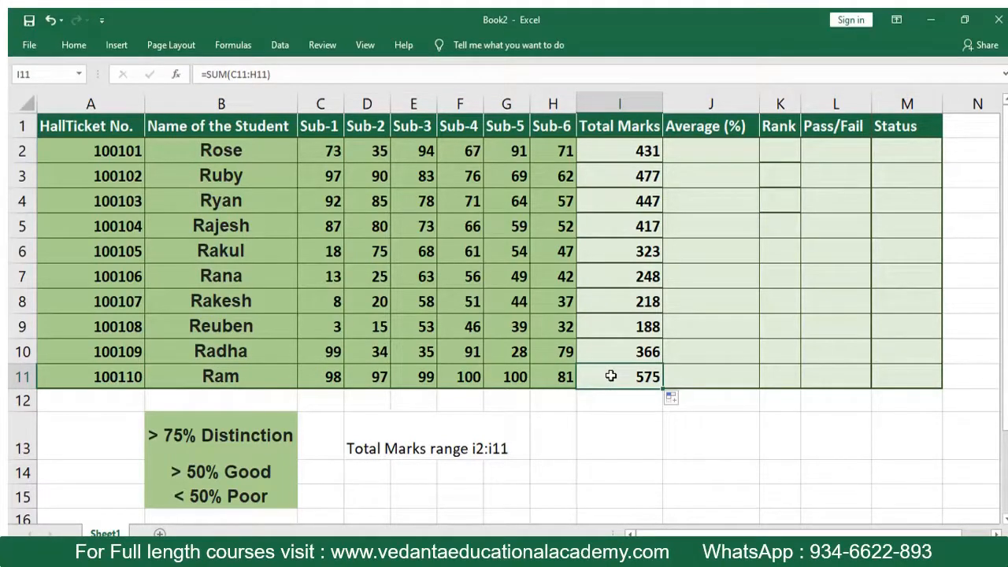
# - Try averaging the first student's marks in J2 with =AVERAGE(C2:H2), and clear the cell again
pyautogui.click(696, 155)
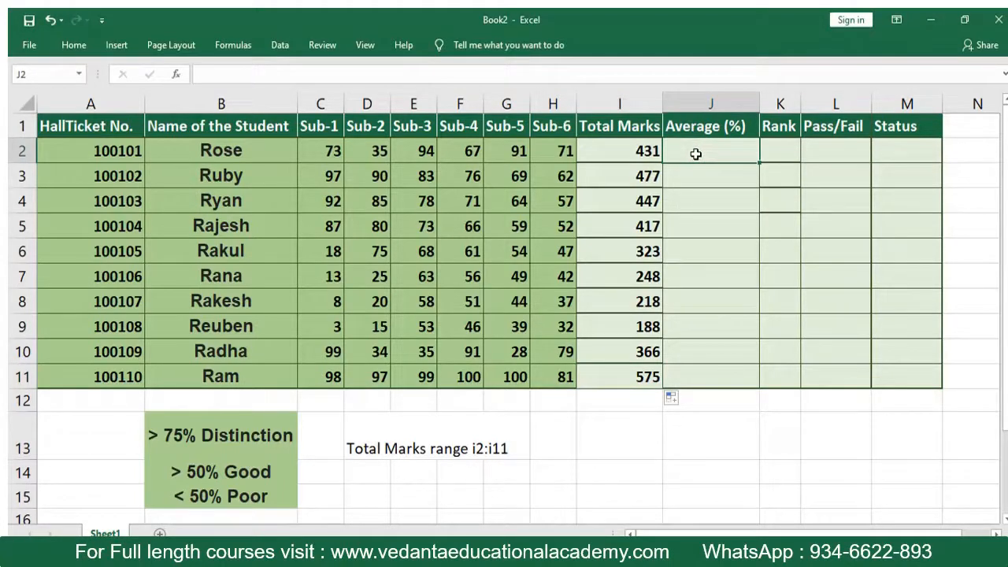
pyautogui.write('=')
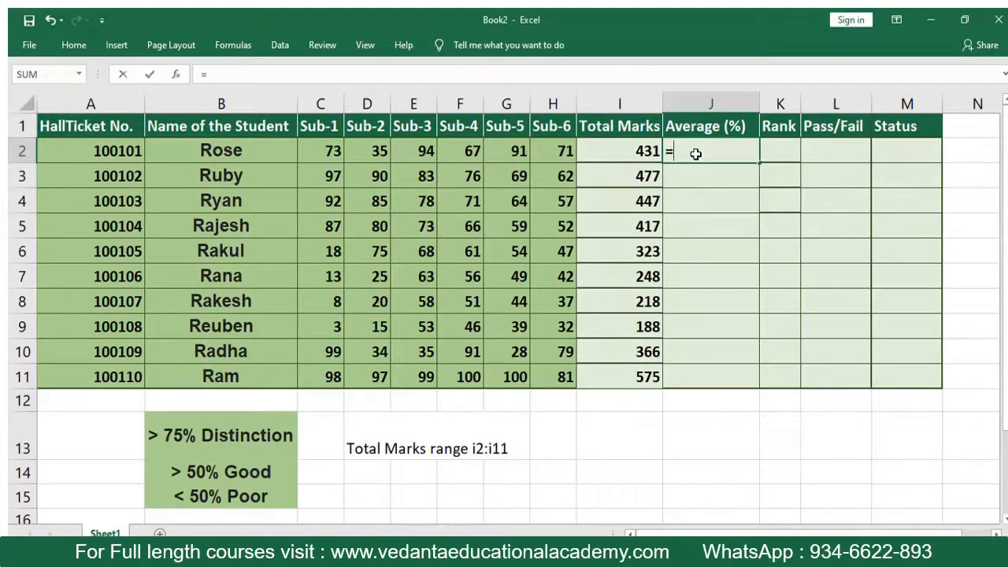
pyautogui.write('ave')
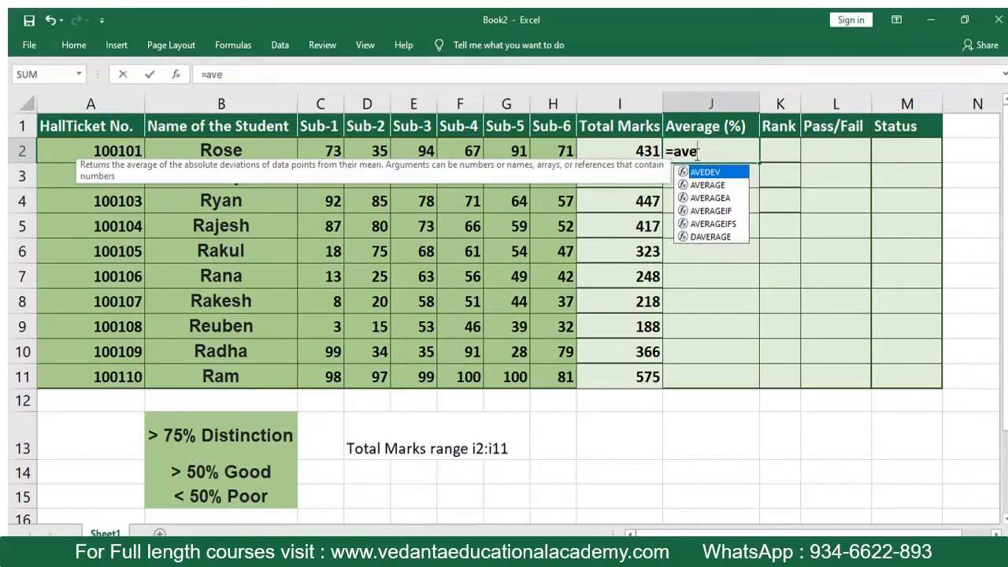
pyautogui.write('r')
pyautogui.press('Tab')
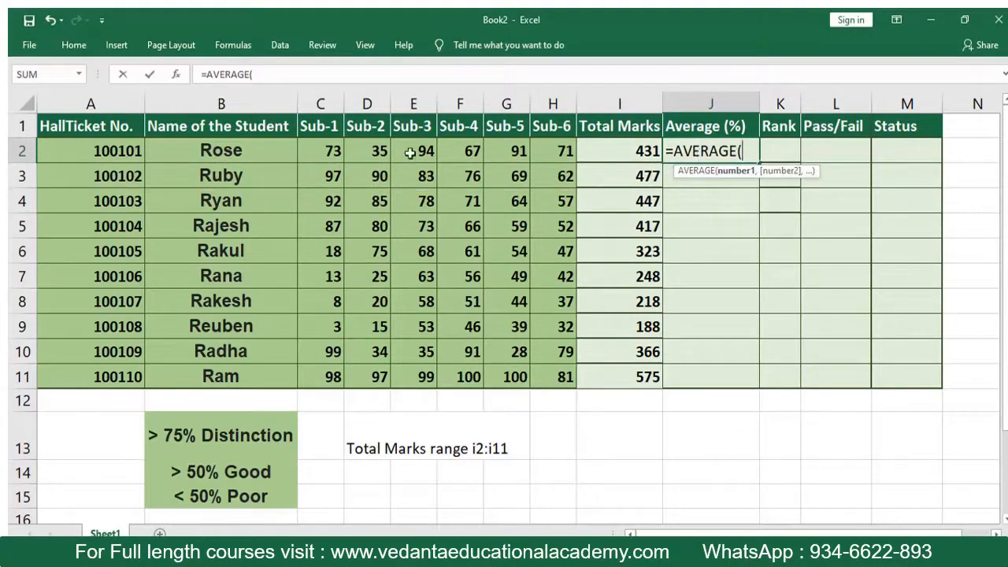
pyautogui.moveTo(323, 150); pyautogui.dragTo(544, 155)
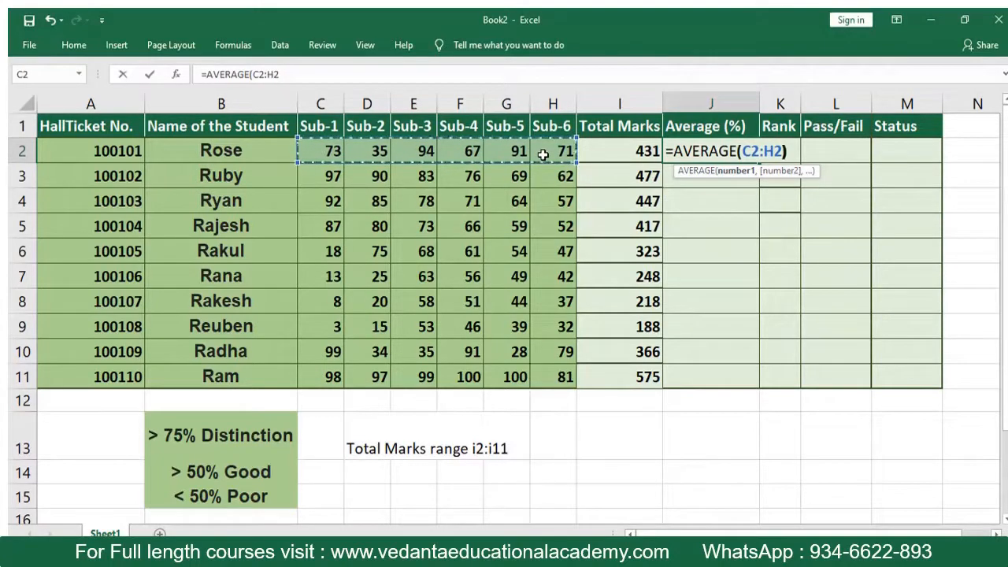
pyautogui.write(')')
pyautogui.press('Return')
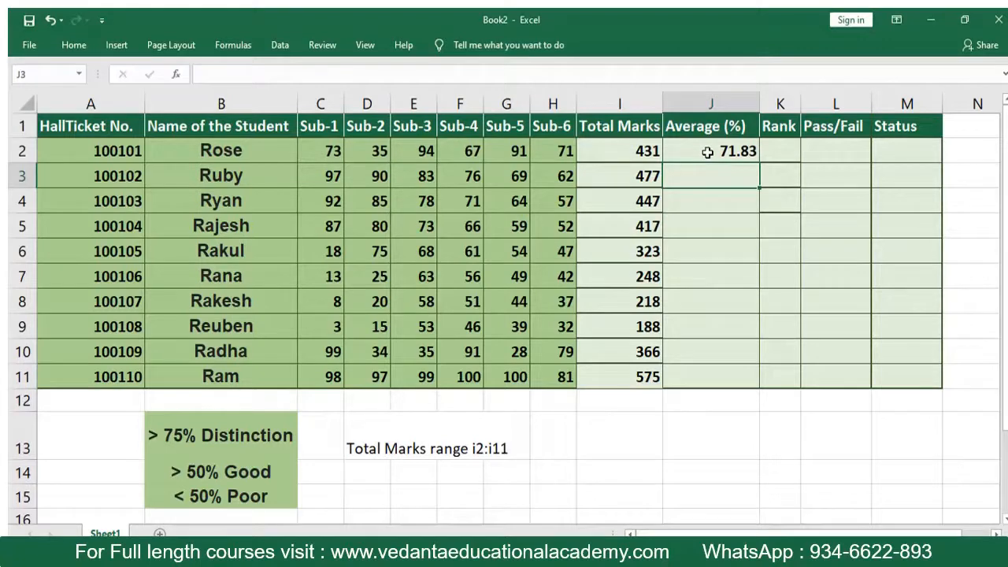
pyautogui.click(708, 152)
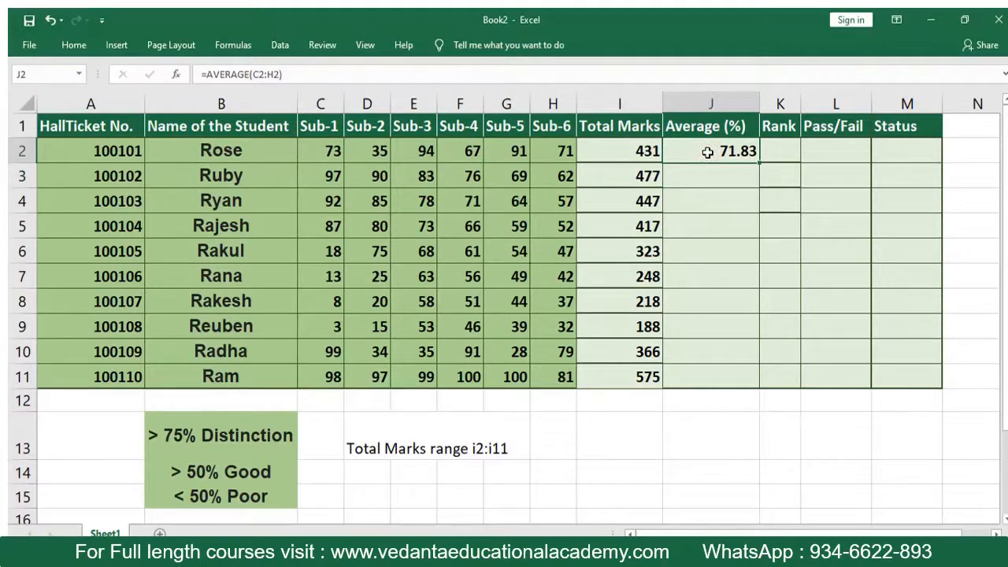
pyautogui.press('Delete')
pyautogui.click(693, 198)
# - Calculate the first student's average in J2 by dividing the total marks by six with =I2/6
pyautogui.click(701, 149)
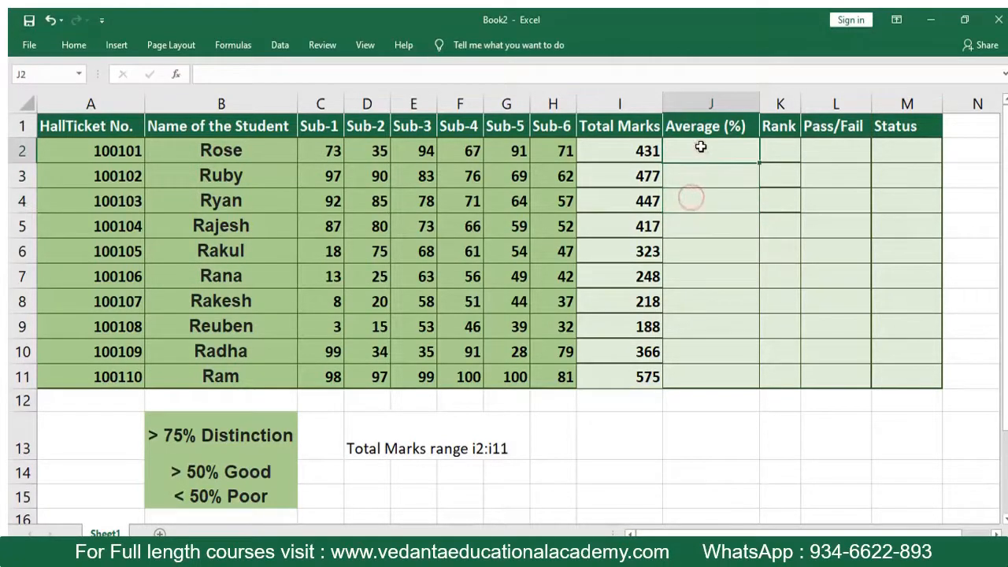
pyautogui.write('=')
pyautogui.click(629, 147)
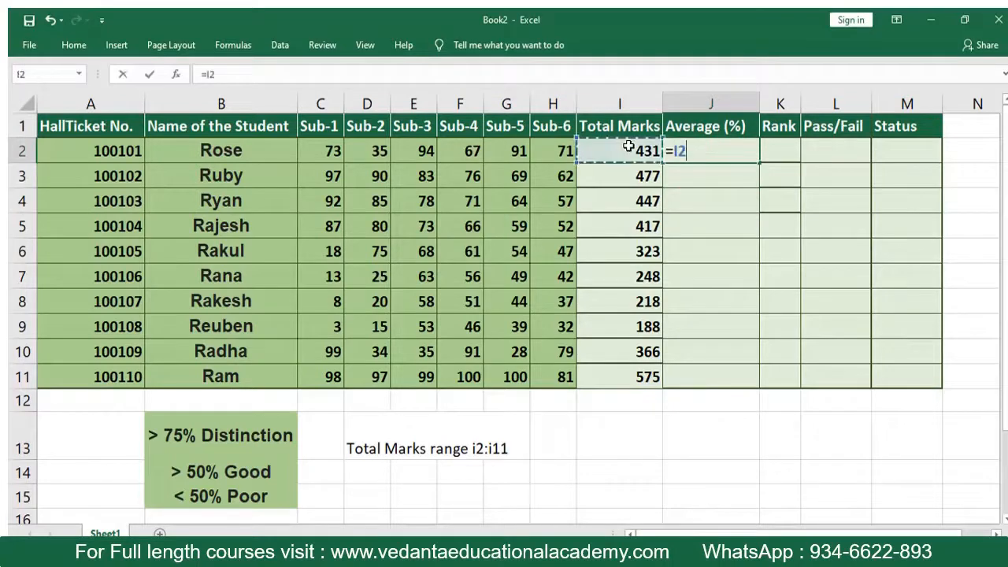
pyautogui.write('/6')
pyautogui.press('Return')
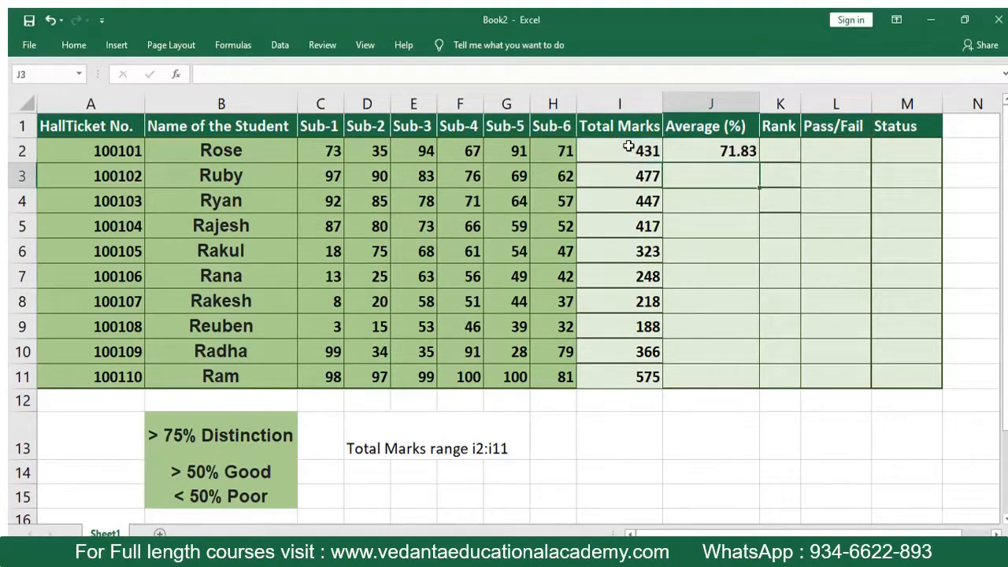
# - Copy the average formula from J2 down through J11 for all remaining students
pyautogui.click(701, 151)
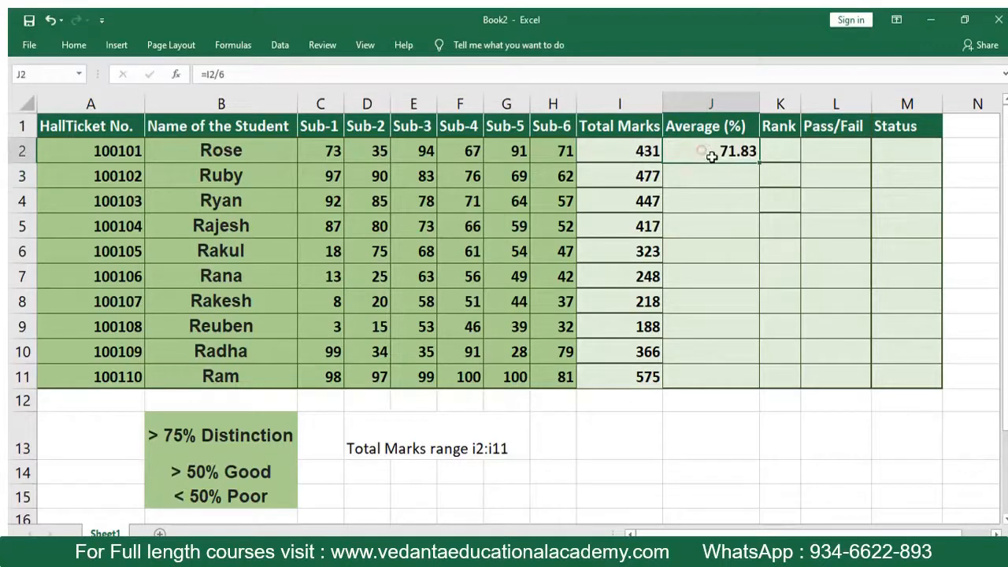
pyautogui.moveTo(758, 165); pyautogui.dragTo(738, 409)
pyautogui.click(734, 417)
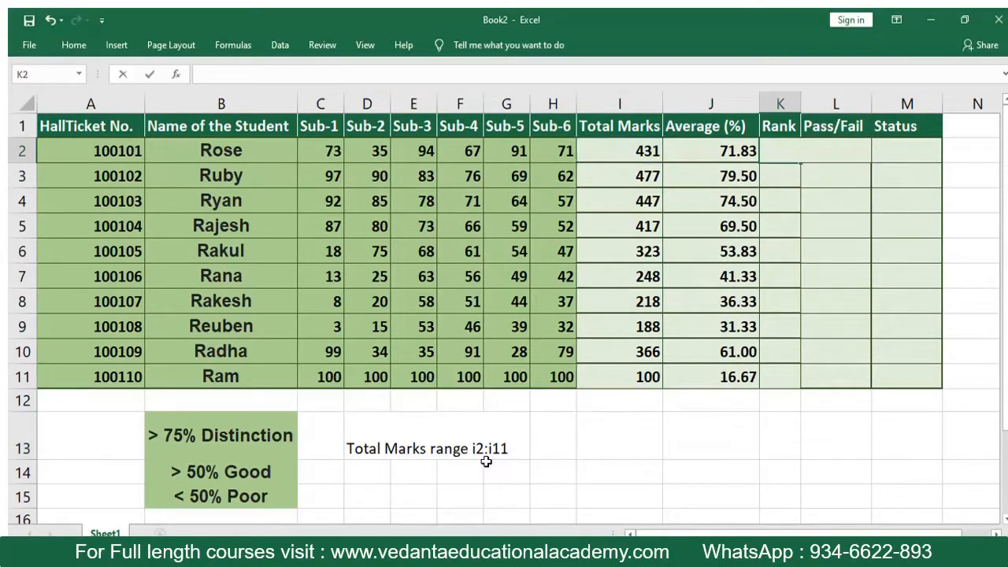
# - Rank the first student's total in K2 against the fixed total marks range with =RANK(I2,$I$2:$I$11)
pyautogui.write('=rank(')
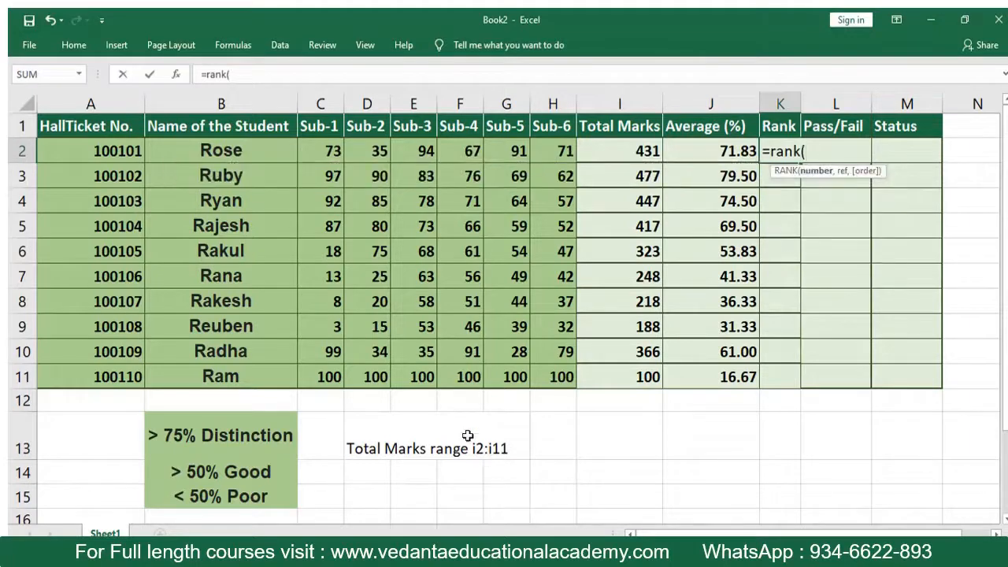
pyautogui.click(625, 152)
pyautogui.write(',')
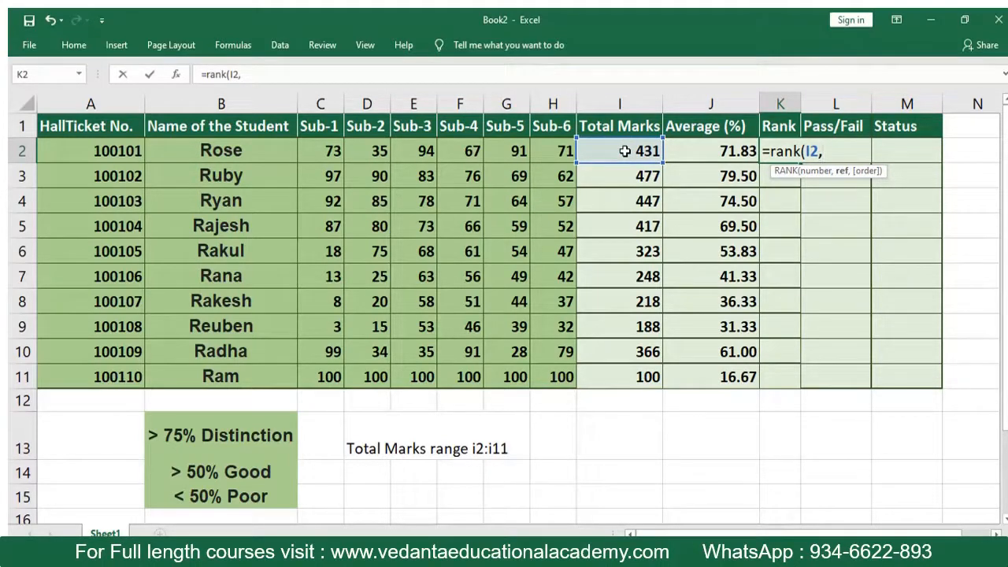
pyautogui.write('$i$2')
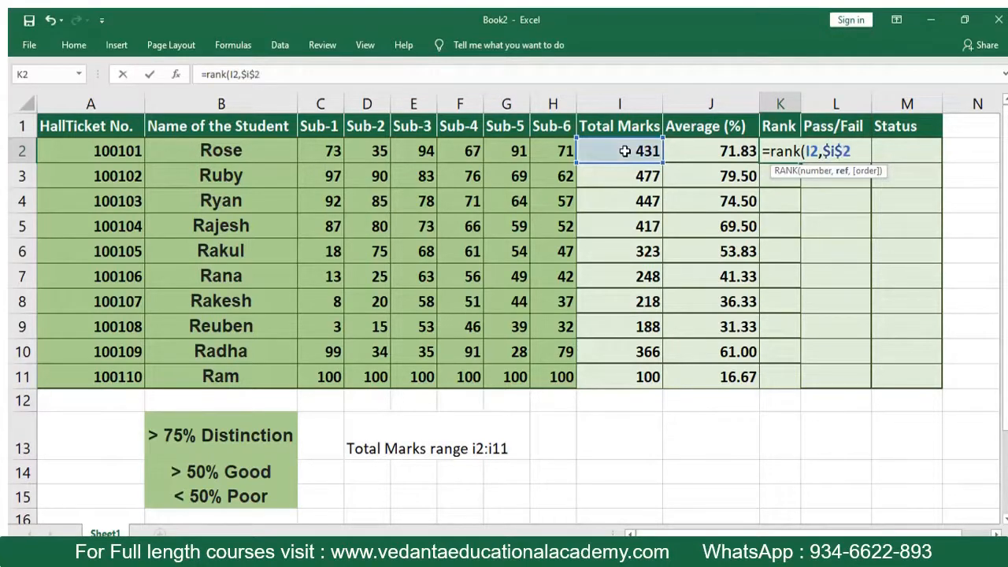
pyautogui.write(':')
pyautogui.write('$I$11)')
pyautogui.press('Return')
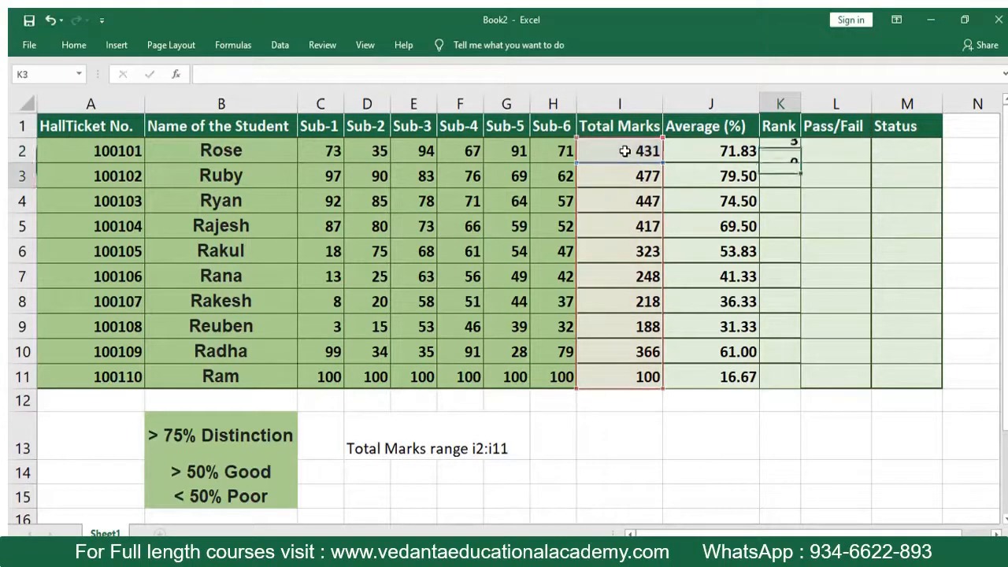
# - Copy the rank formula from K2 down through K11 and inspect the references in the last row's formula
pyautogui.click(778, 152)
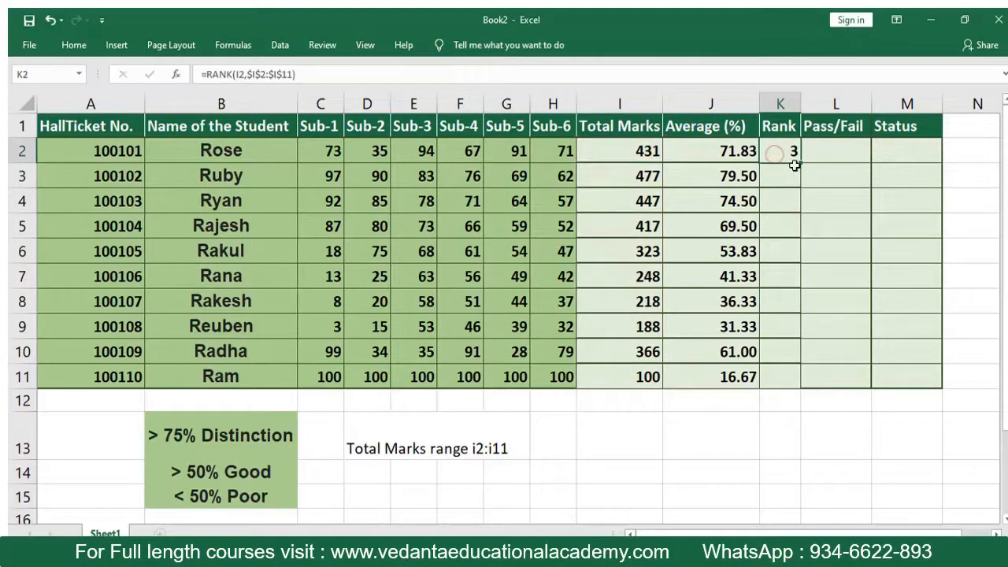
pyautogui.moveTo(800, 163); pyautogui.dragTo(797, 379)
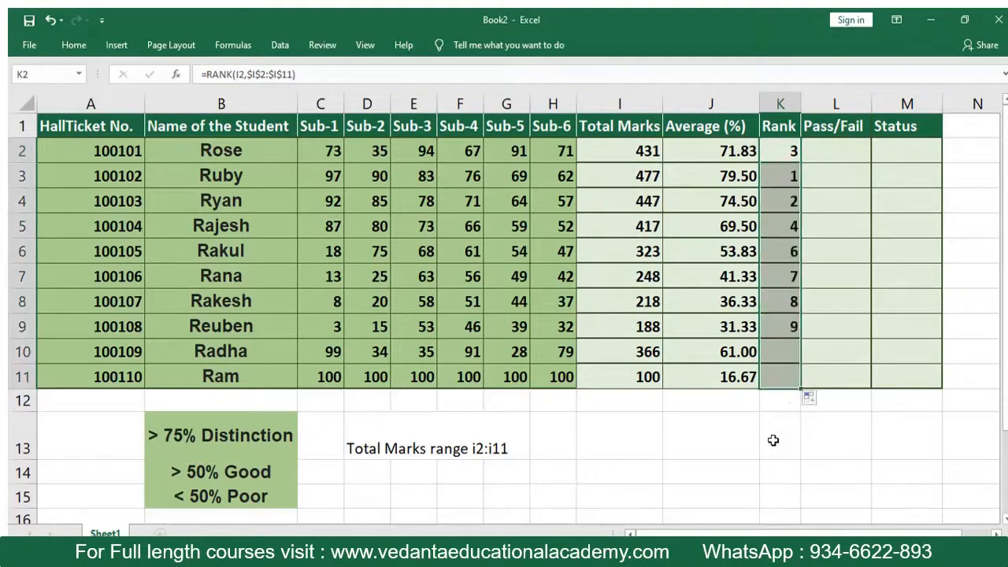
pyautogui.click(776, 437)
pyautogui.click(790, 377)
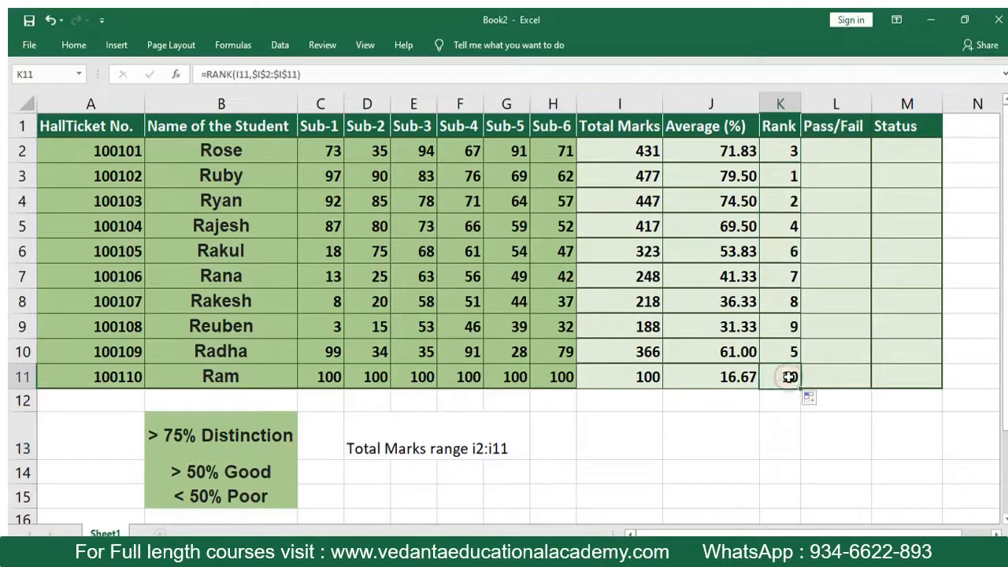
pyautogui.doubleClick(782, 376)
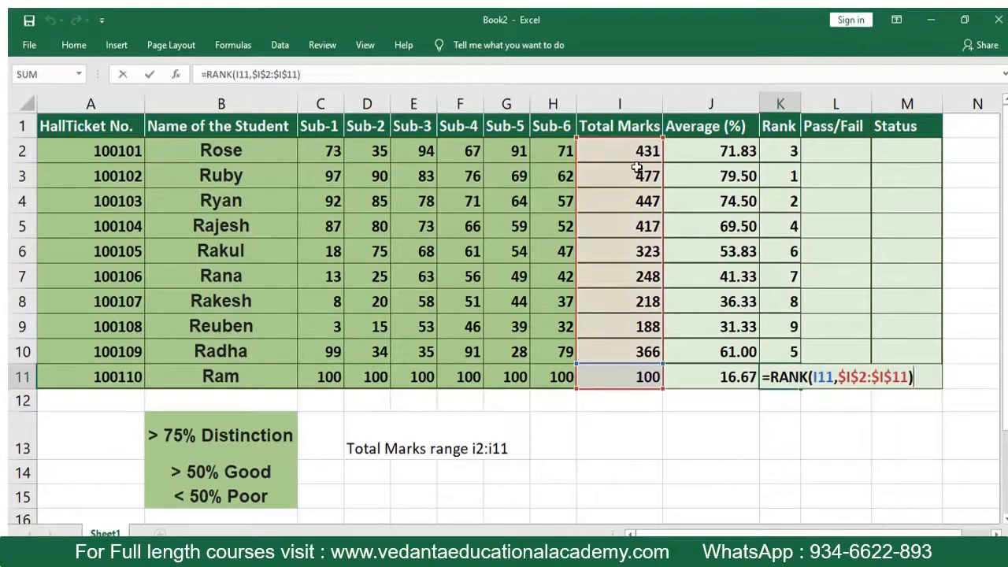
pyautogui.click(761, 437)
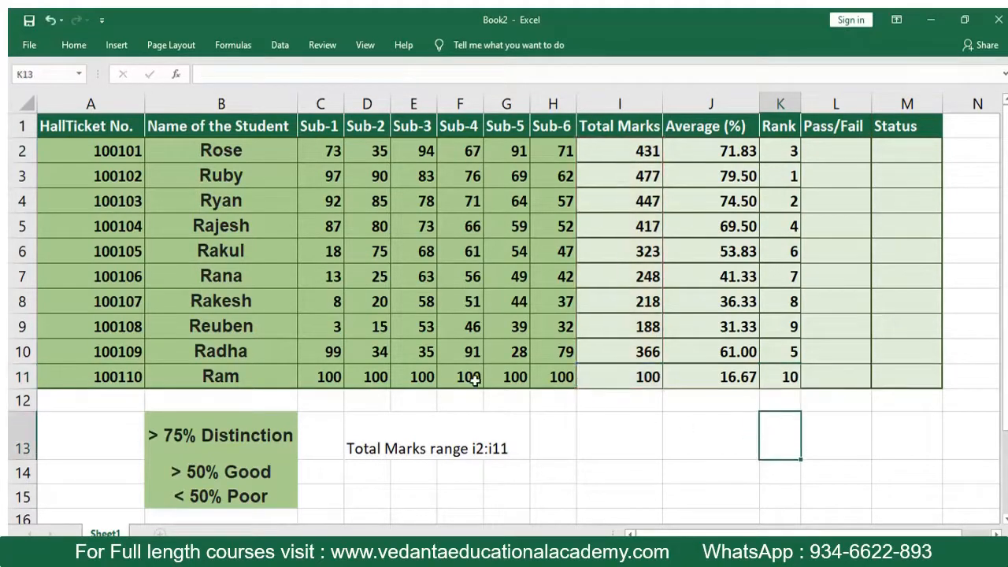
# - Clear the fixed total in I11 and copy the total marks formula from I10 down into it
pyautogui.click(618, 372)
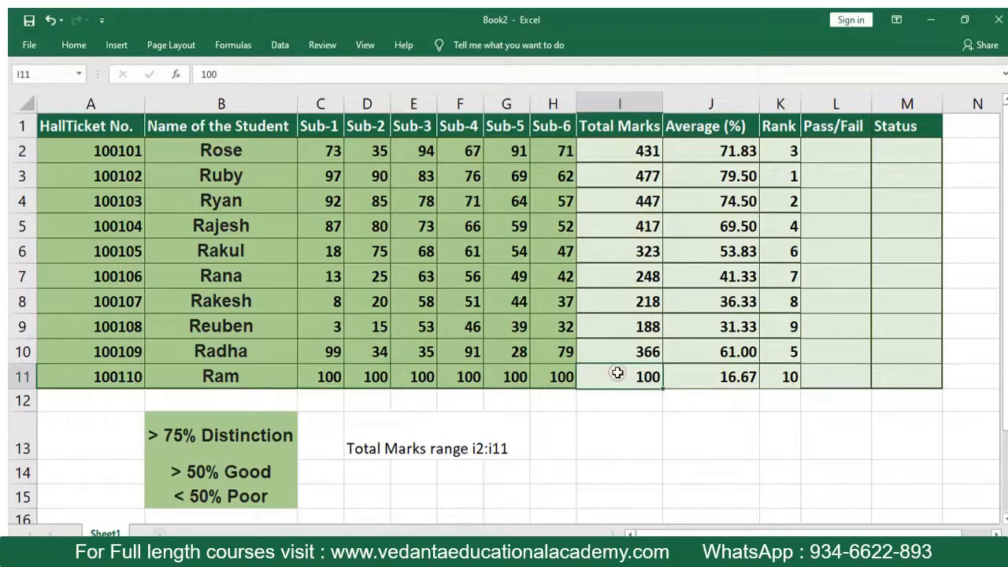
pyautogui.press('Delete')
pyautogui.click(625, 352)
pyautogui.moveTo(658, 367); pyautogui.dragTo(662, 387)
pyautogui.click(701, 430)
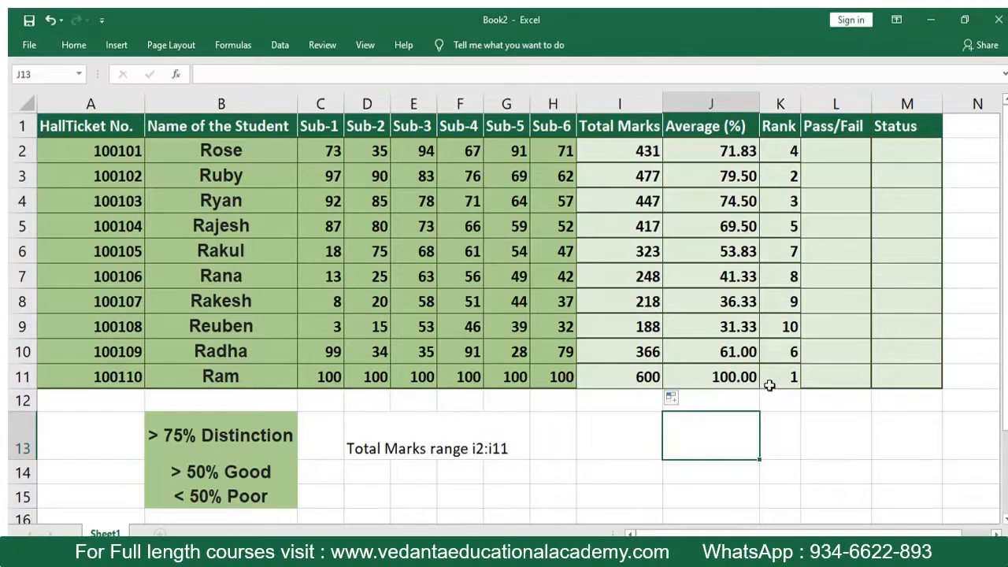
# - Set all six subject marks of the last student in C11 through H11 to 80
pyautogui.click(334, 375)
pyautogui.write('80')
pyautogui.press('Return')
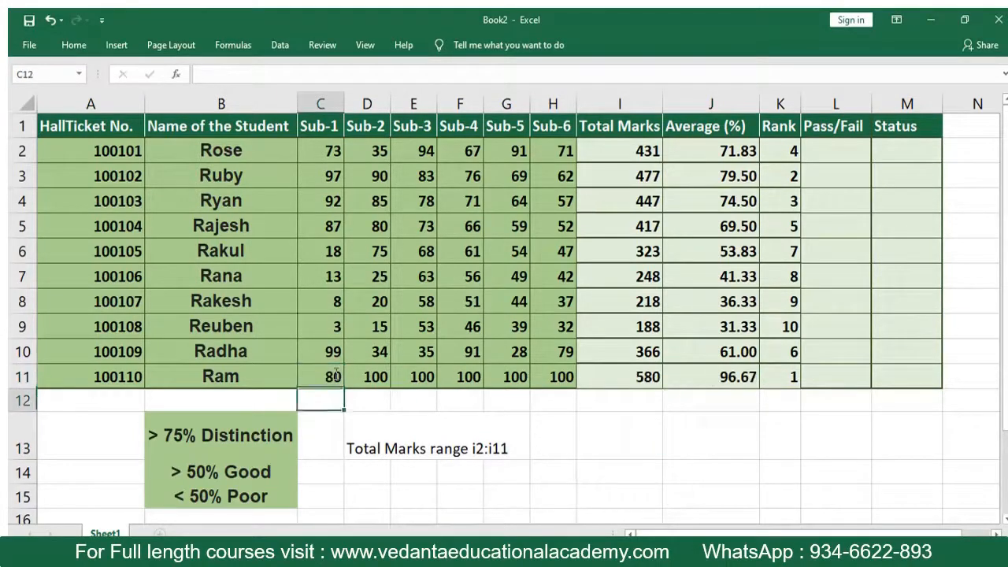
pyautogui.press('Up')
pyautogui.press('Right')
pyautogui.write('80')
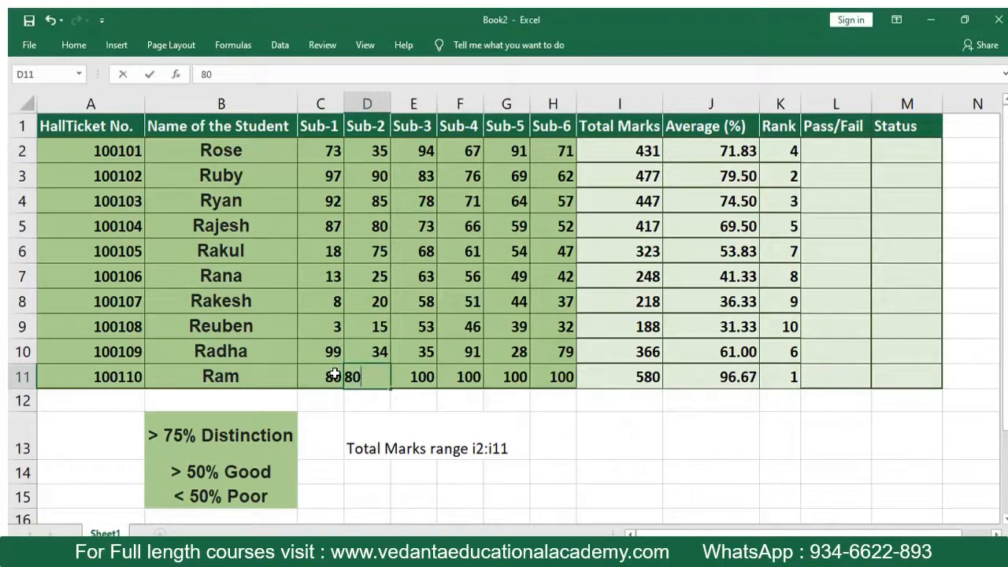
pyautogui.press('Tab')
pyautogui.write('80')
pyautogui.press('Tab')
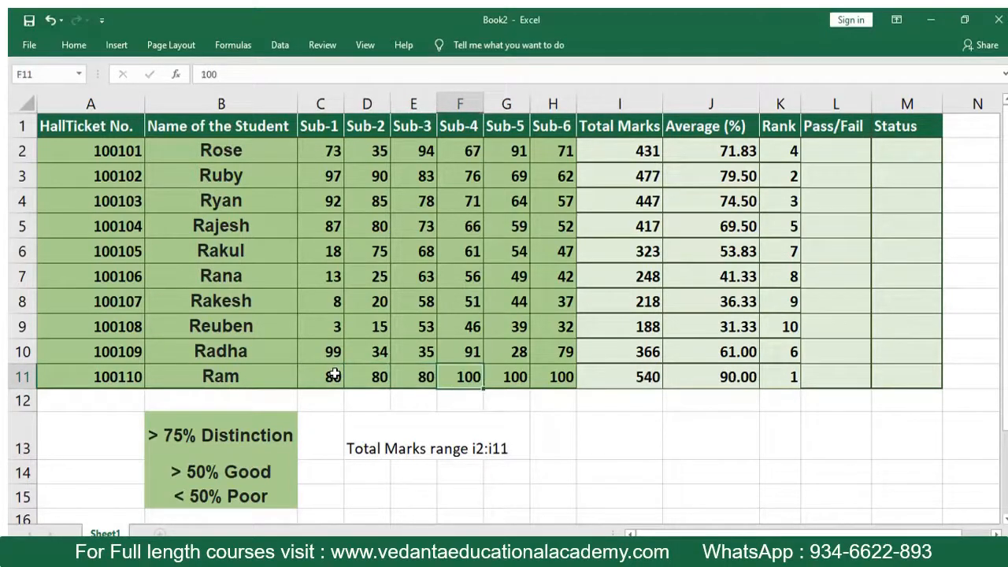
pyautogui.write('80')
pyautogui.press('Tab')
pyautogui.write('80')
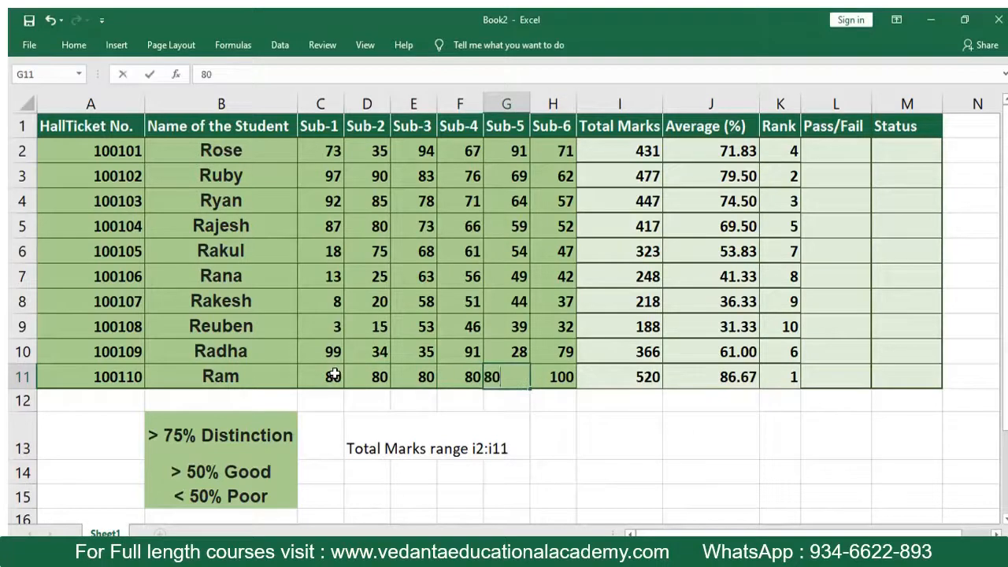
pyautogui.press('Tab')
pyautogui.write('80')
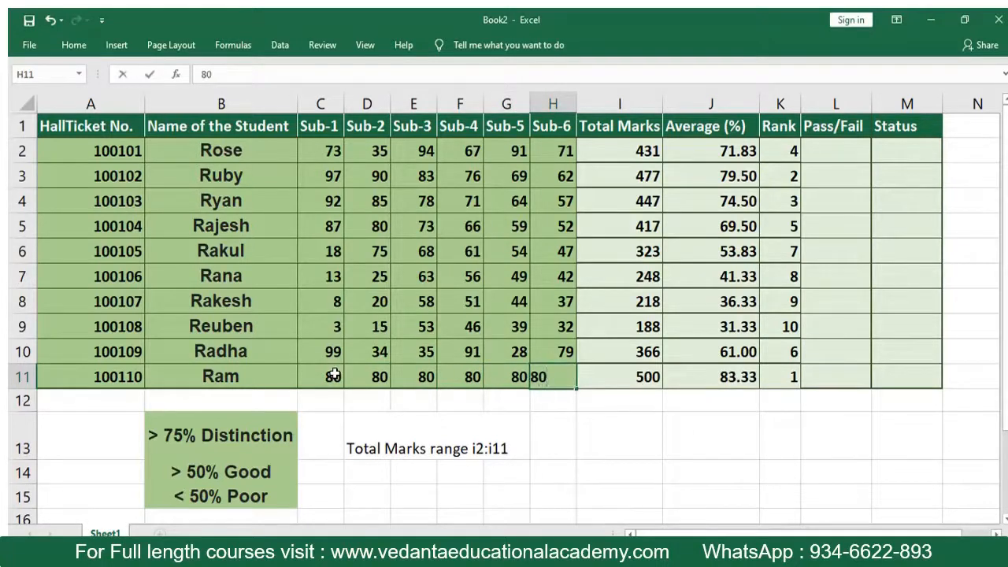
pyautogui.press('Tab')
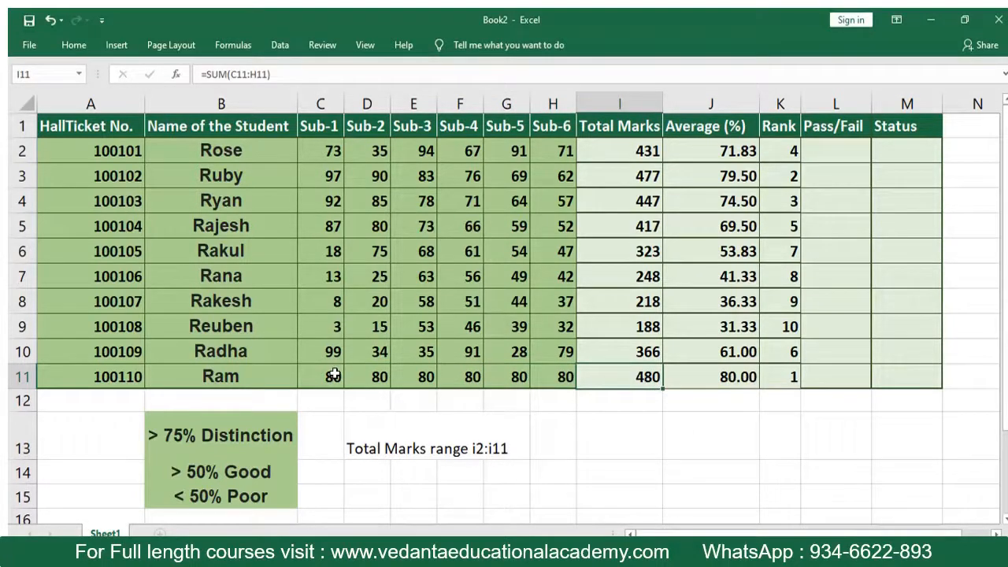
# - Set the last student's Sub-3 mark in E11 to 0 and check the totals and ranks in rows 11 and 3
pyautogui.press('Up')
pyautogui.press('Up')
pyautogui.press('Up')
pyautogui.press('Up')
pyautogui.press('Down')
pyautogui.press('Down')
pyautogui.press('Down')
pyautogui.press('Down')
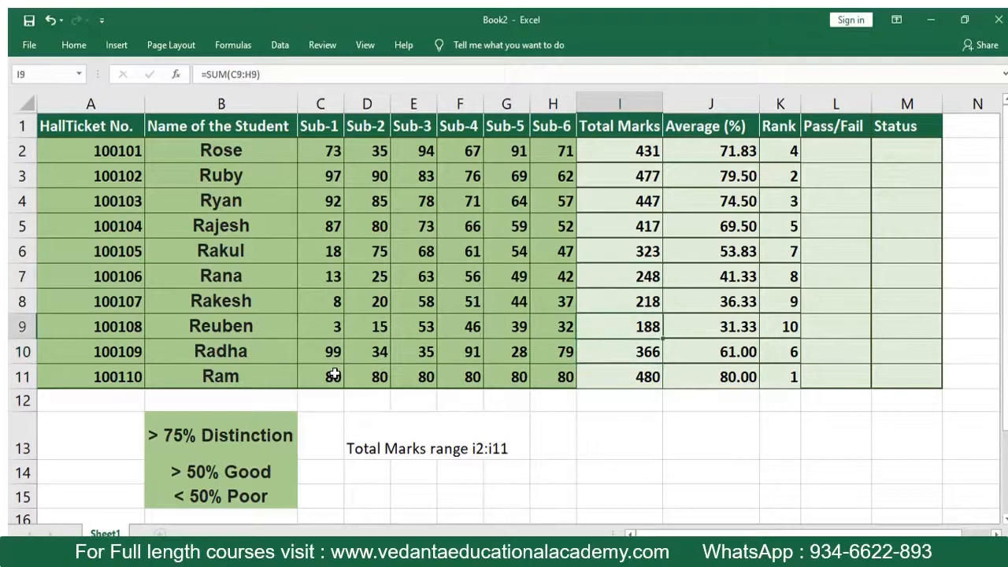
pyautogui.press('Left')
pyautogui.press('Left')
pyautogui.press('Left')
pyautogui.press('Left')
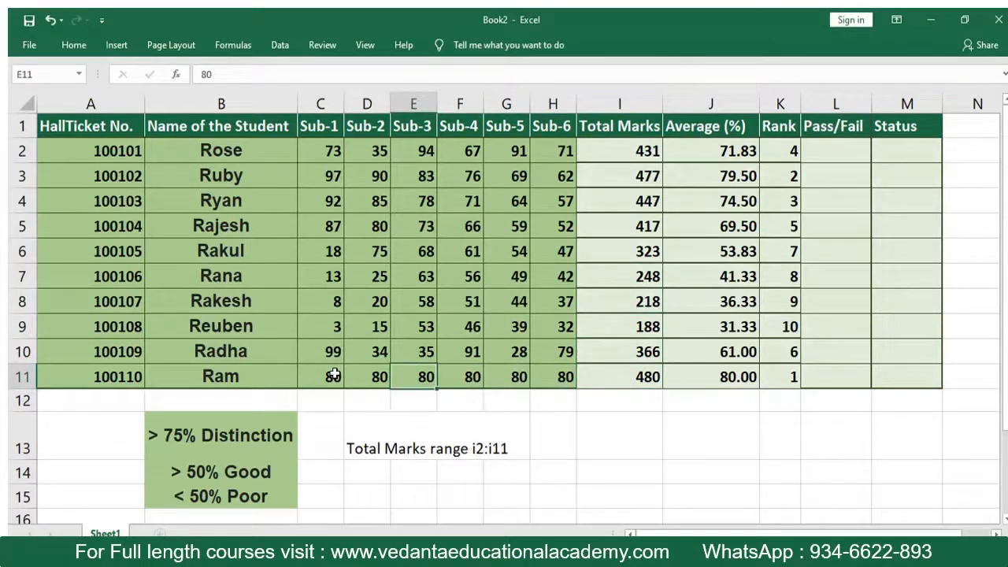
pyautogui.write('0')
pyautogui.press('Return')
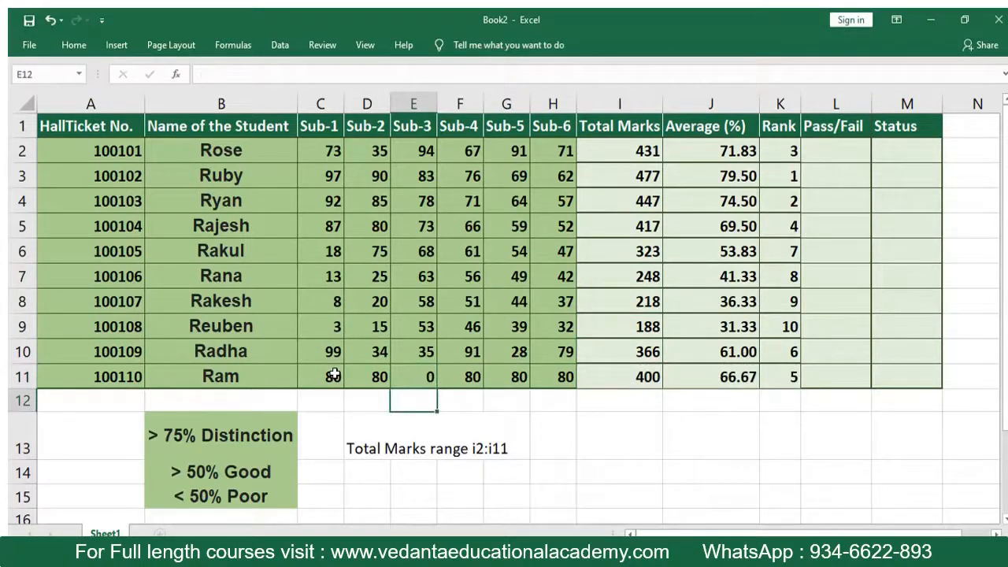
pyautogui.click(604, 381)
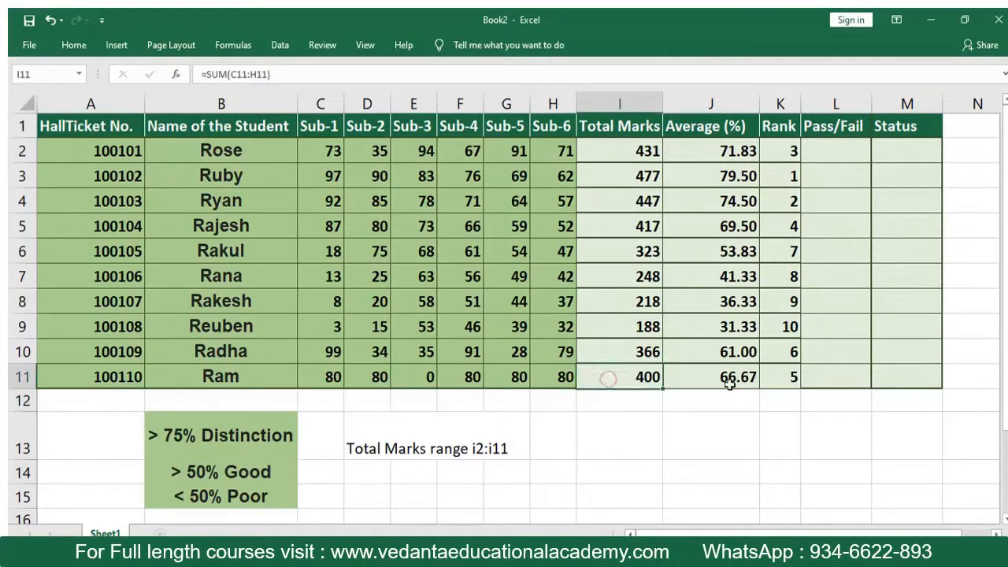
pyautogui.click(776, 378)
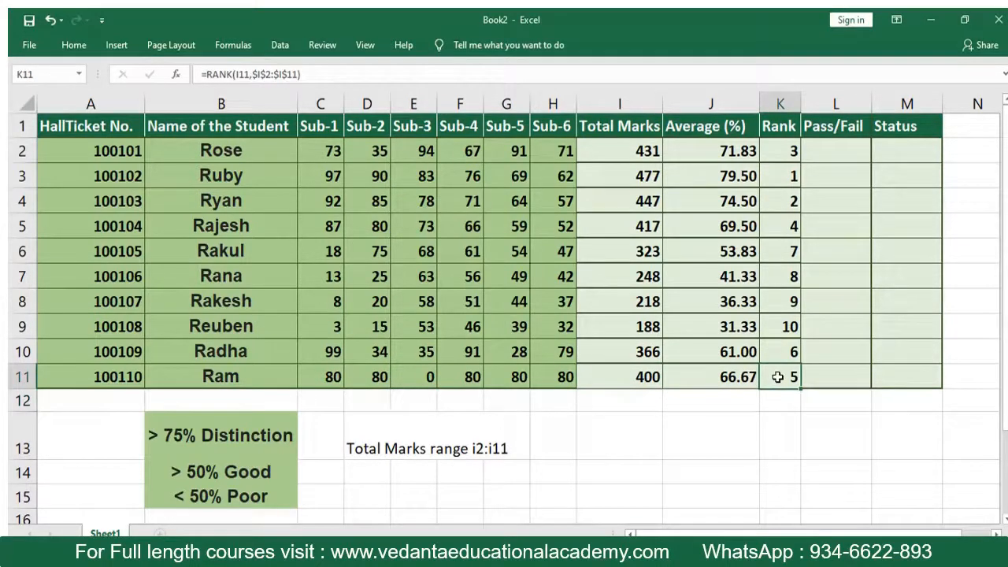
pyautogui.click(791, 177)
pyautogui.click(638, 174)
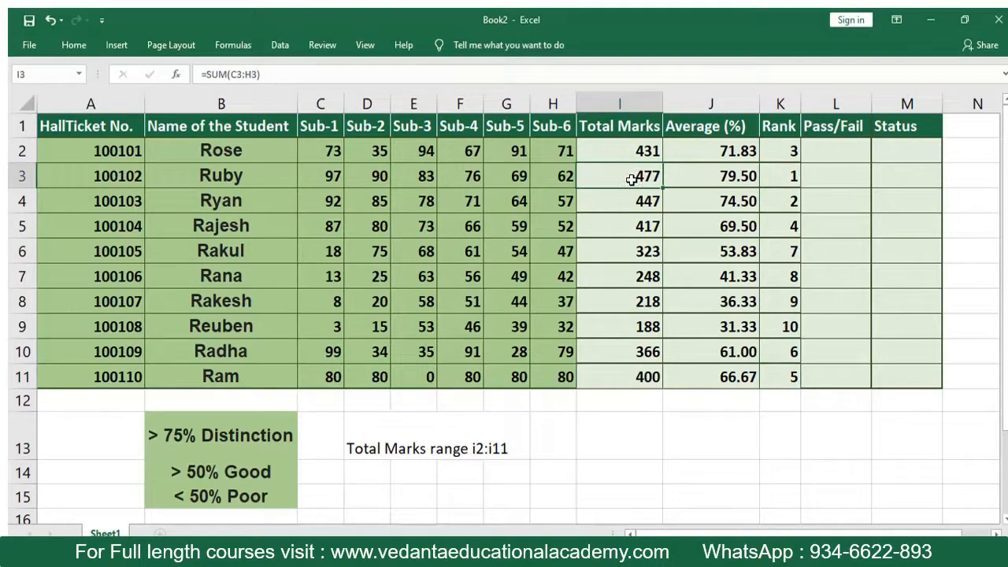
# - Test the first student's Sub-1 mark in L2 with =IF(C2>35,"pass","fail")
pyautogui.click(825, 148)
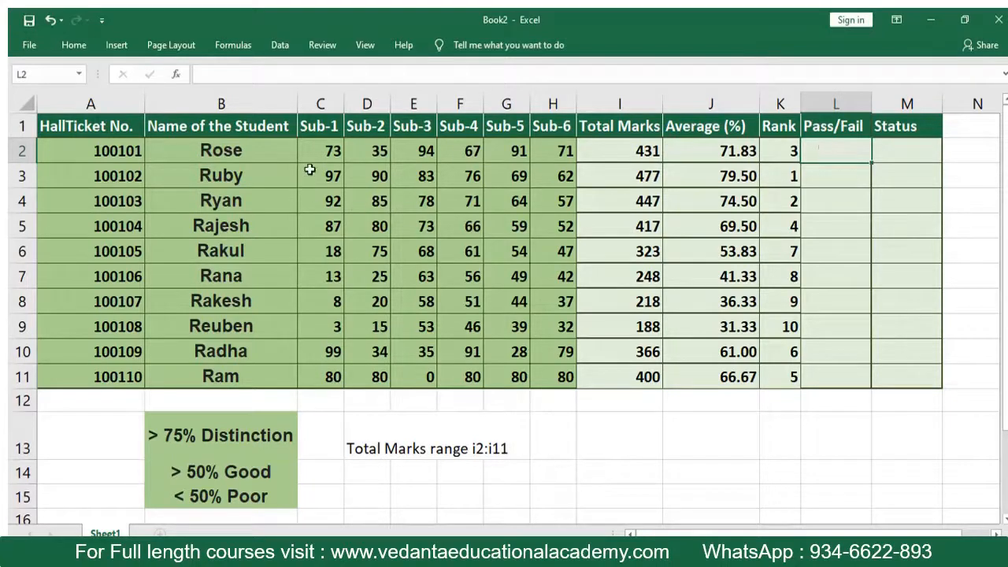
pyautogui.click(329, 151)
pyautogui.click(368, 153)
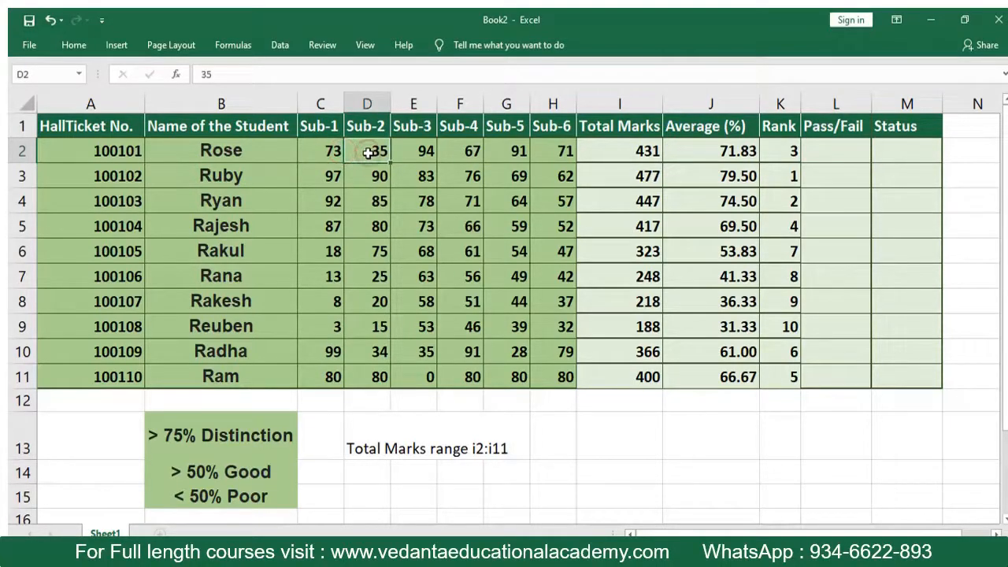
pyautogui.click(821, 151)
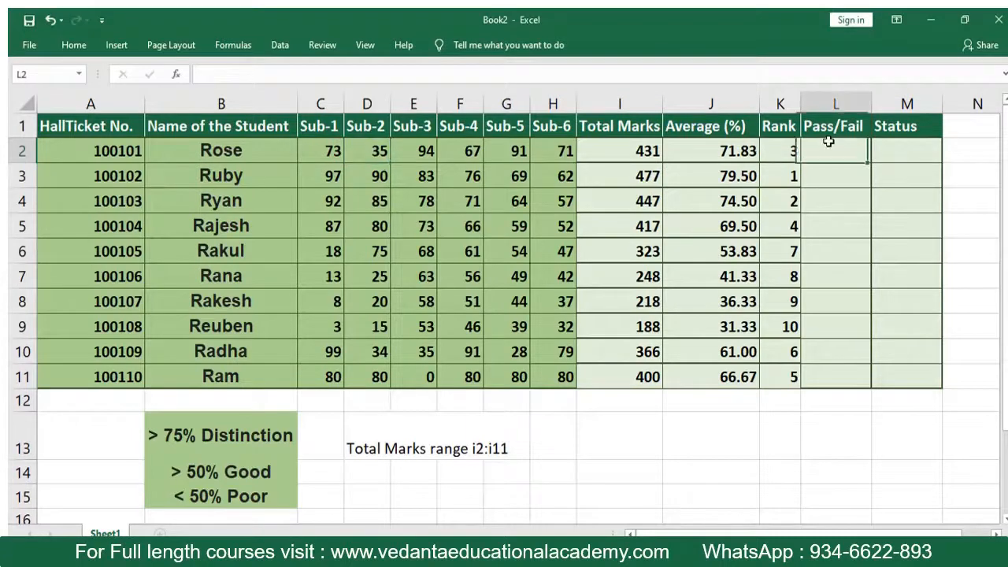
pyautogui.write('=if(')
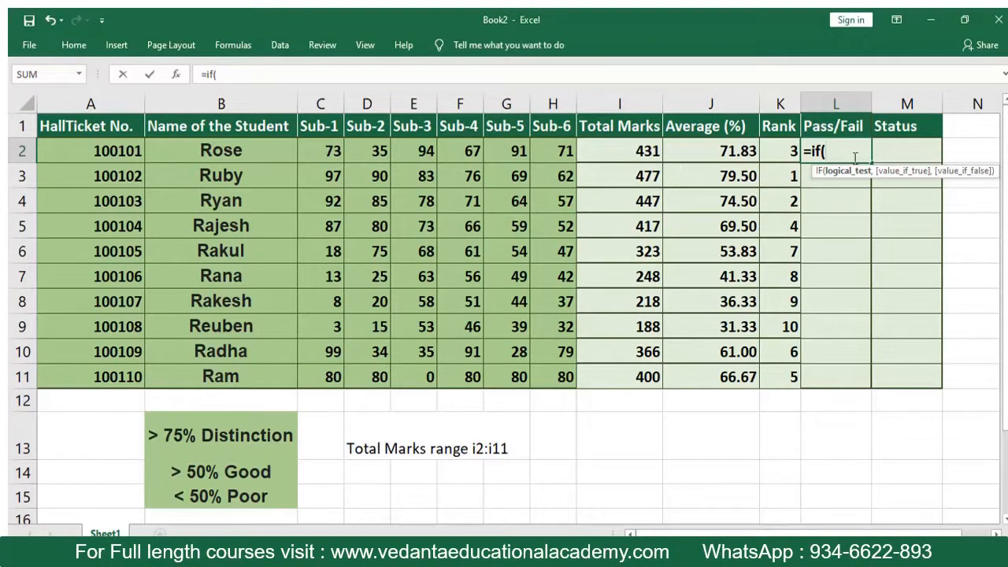
pyautogui.click(325, 151)
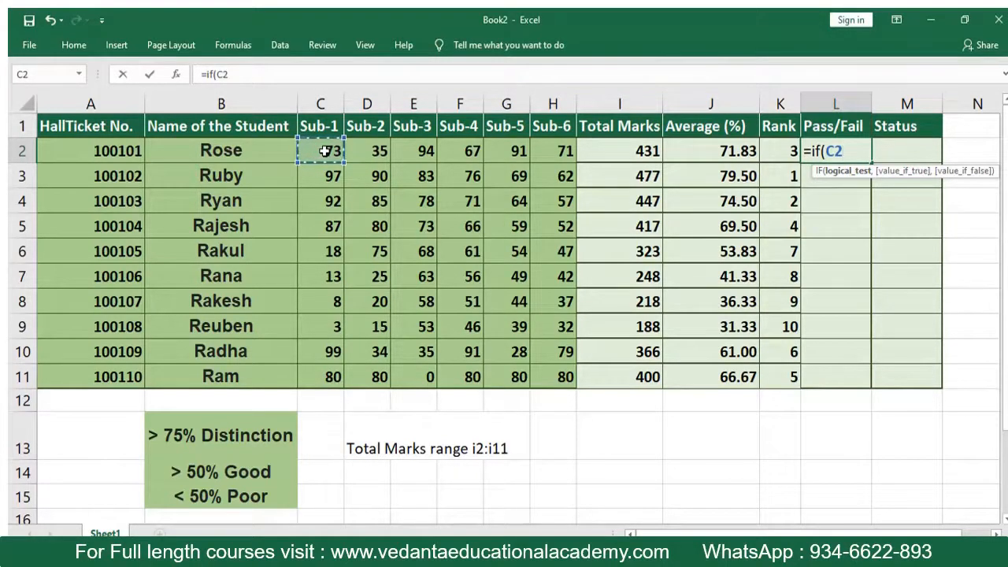
pyautogui.write('>35')
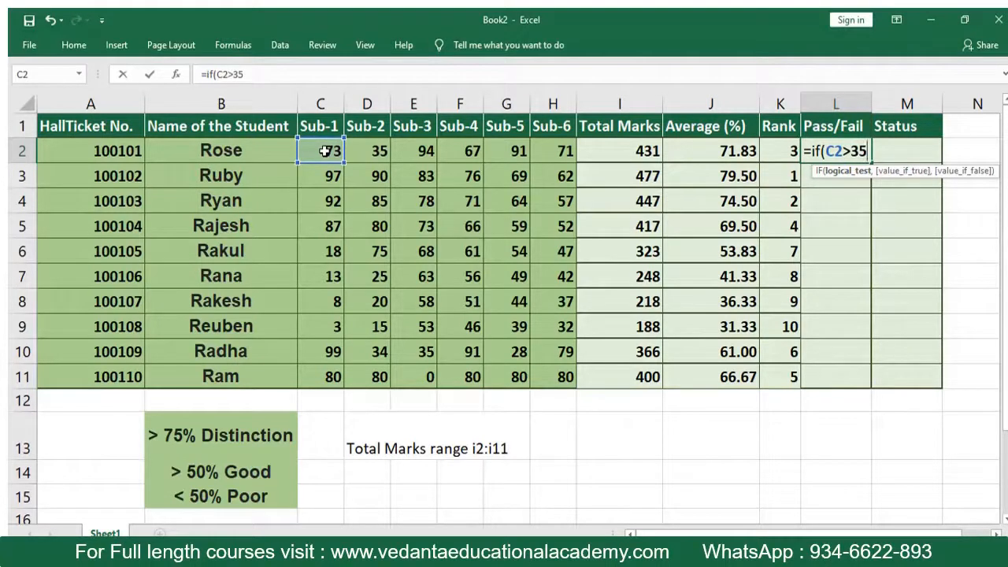
pyautogui.write(',')
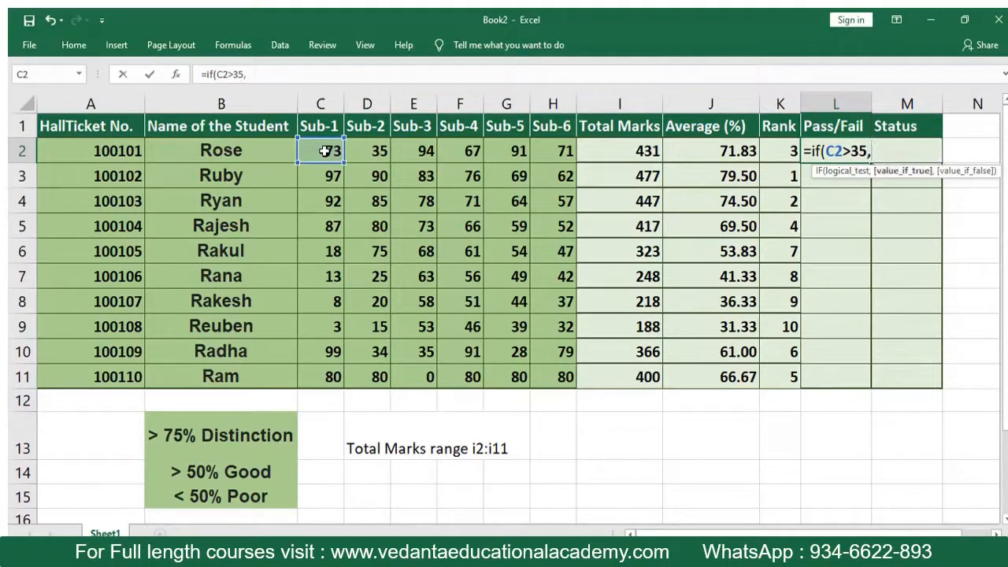
pyautogui.write('"pass')
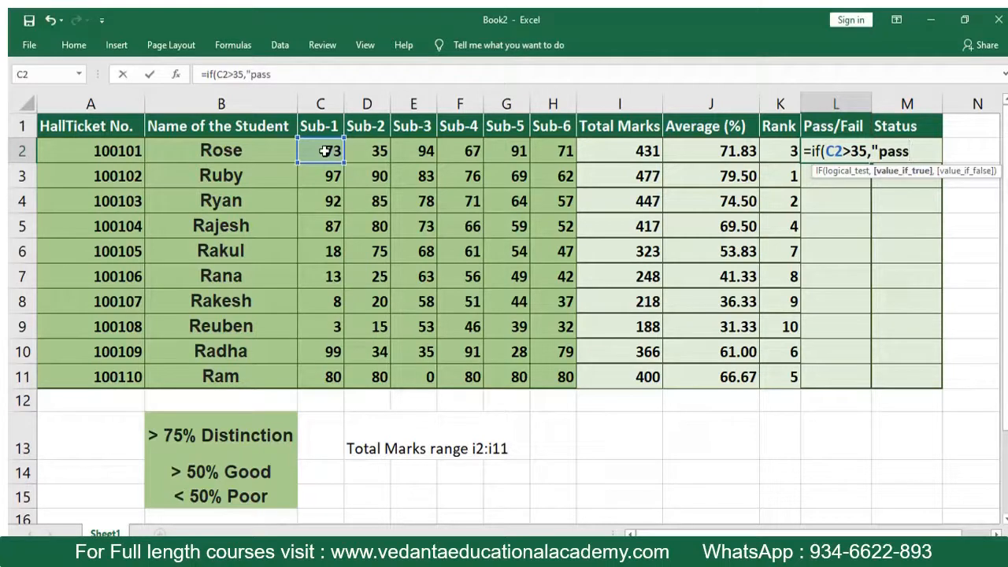
pyautogui.write('","')
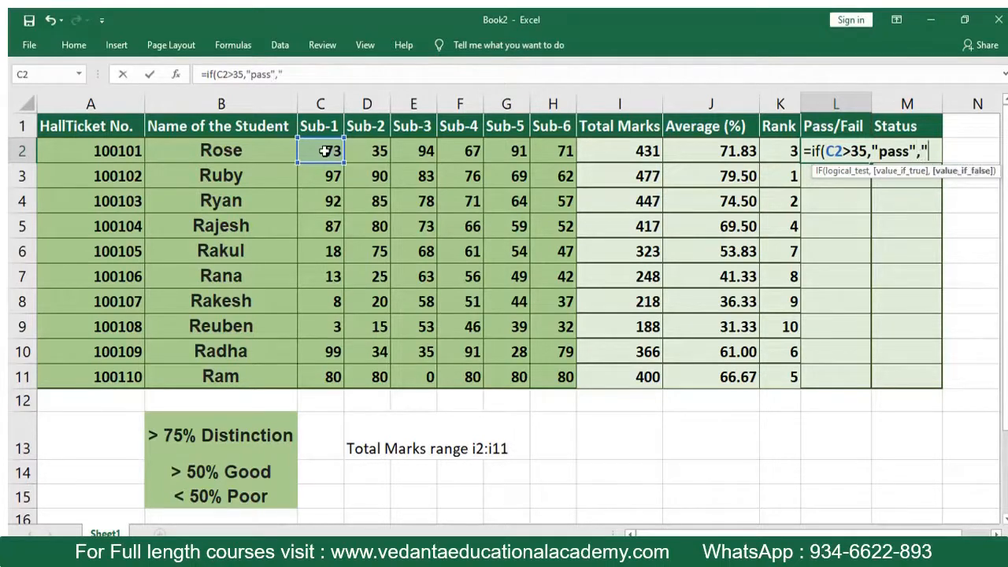
pyautogui.write('fail"')
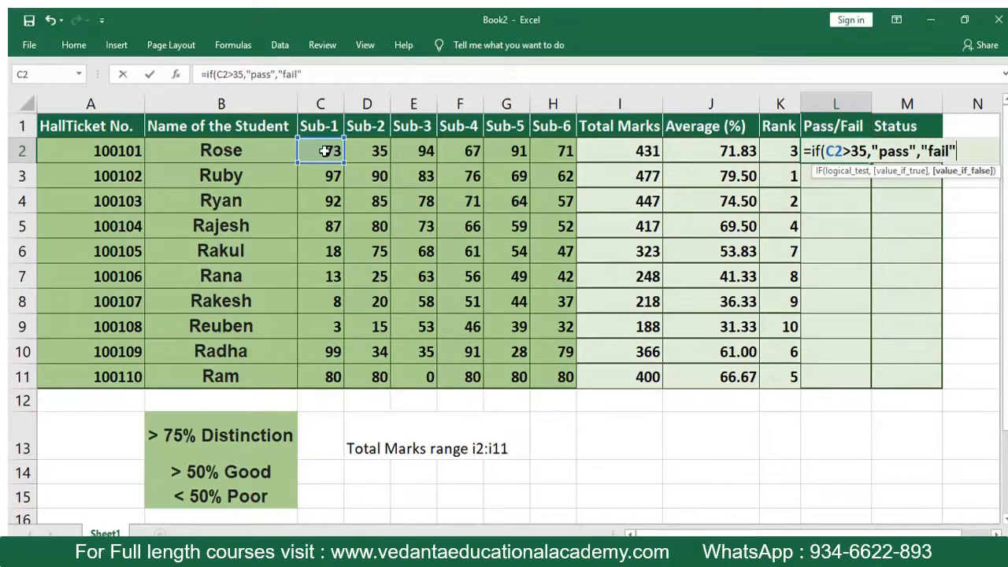
pyautogui.write(')')
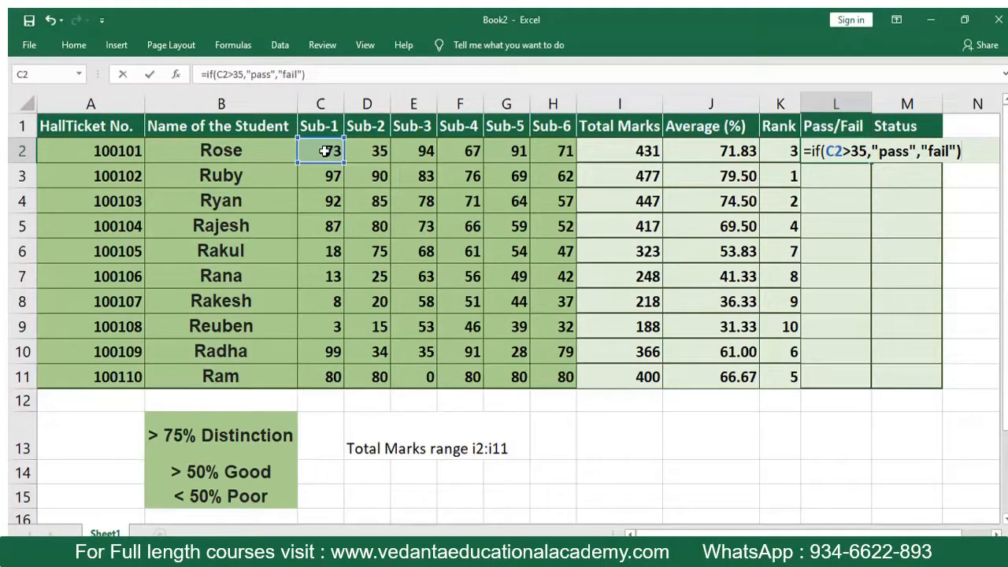
pyautogui.press('Return')
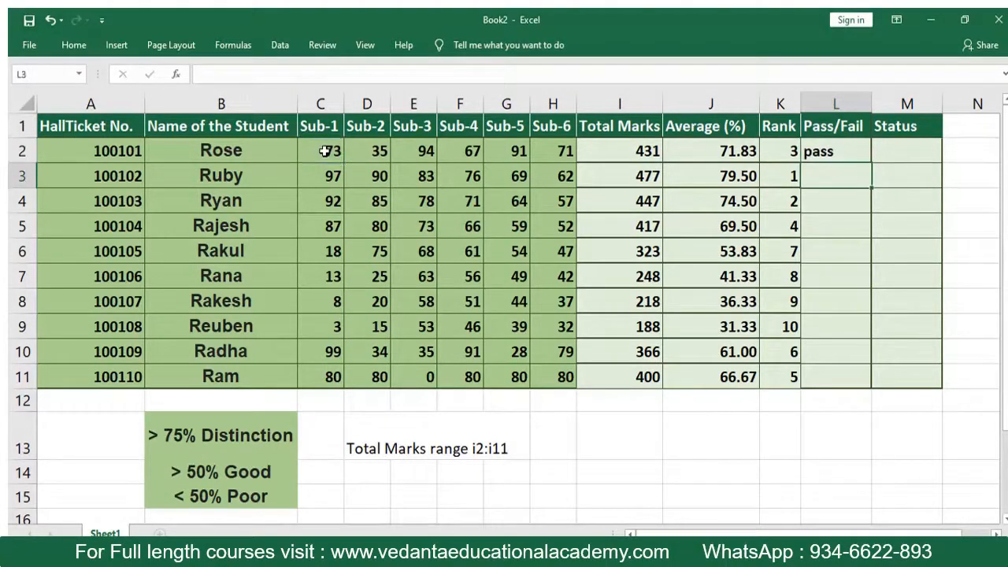
pyautogui.press('Up')
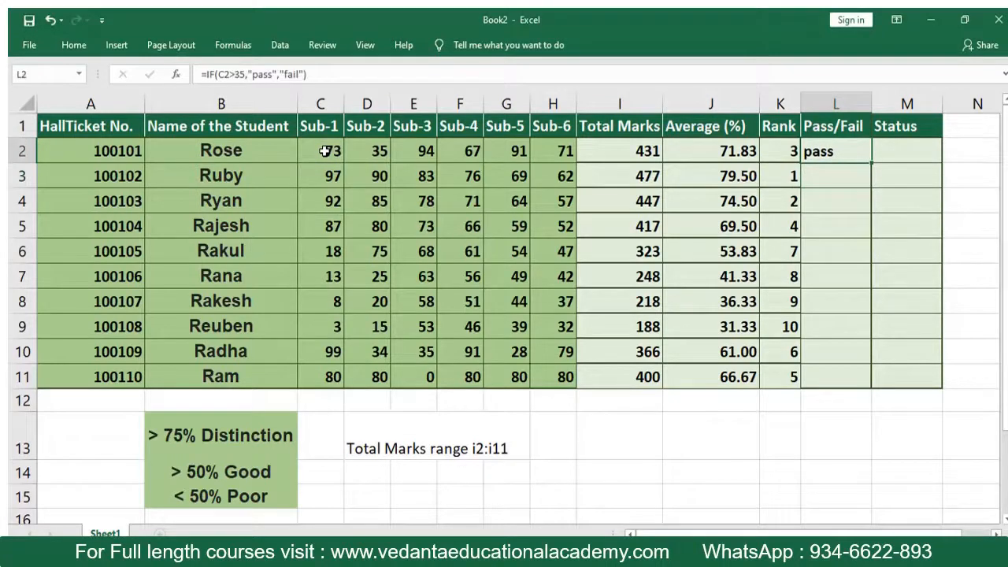
pyautogui.press('Down')
pyautogui.press('Up')
# - Clear the single-subject test from L2 and start a nested formula there with =if(and(
pyautogui.press('F2')
pyautogui.press('BackSpace')
pyautogui.press('BackSpace')
pyautogui.press('BackSpace')
pyautogui.press('BackSpace')
pyautogui.press('BackSpace')
pyautogui.press('BackSpace')
pyautogui.press('BackSpace')
pyautogui.press('BackSpace')
pyautogui.press('BackSpace')
pyautogui.press('BackSpace')
pyautogui.press('BackSpace')
pyautogui.press('BackSpace')
pyautogui.press('BackSpace')
pyautogui.press('BackSpace')
pyautogui.press('BackSpace')
pyautogui.press('BackSpace')
pyautogui.press('BackSpace')
pyautogui.press('BackSpace')
pyautogui.press('BackSpace')
pyautogui.press('BackSpace')
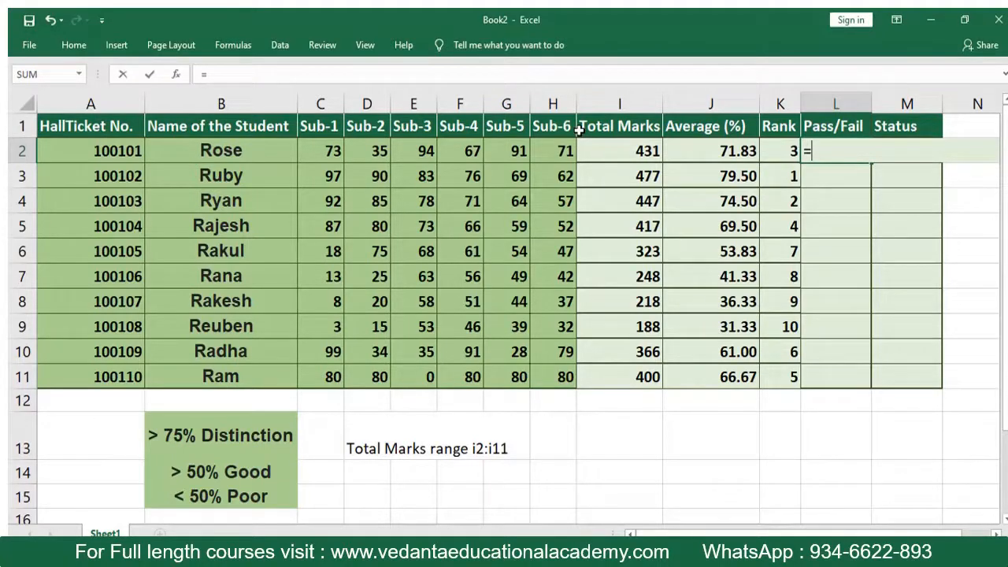
pyautogui.write('if9')
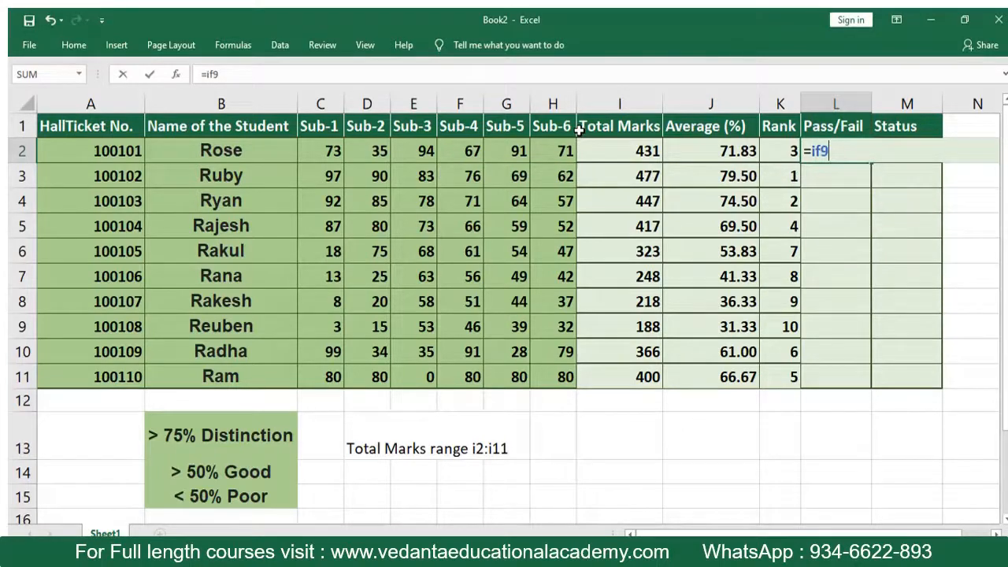
pyautogui.press('BackSpace')
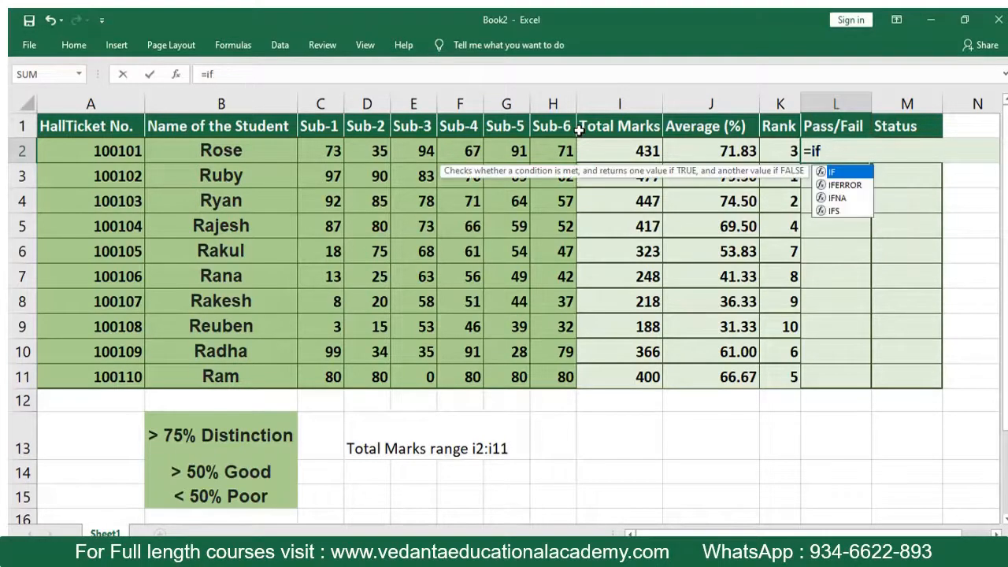
pyautogui.write('(and')
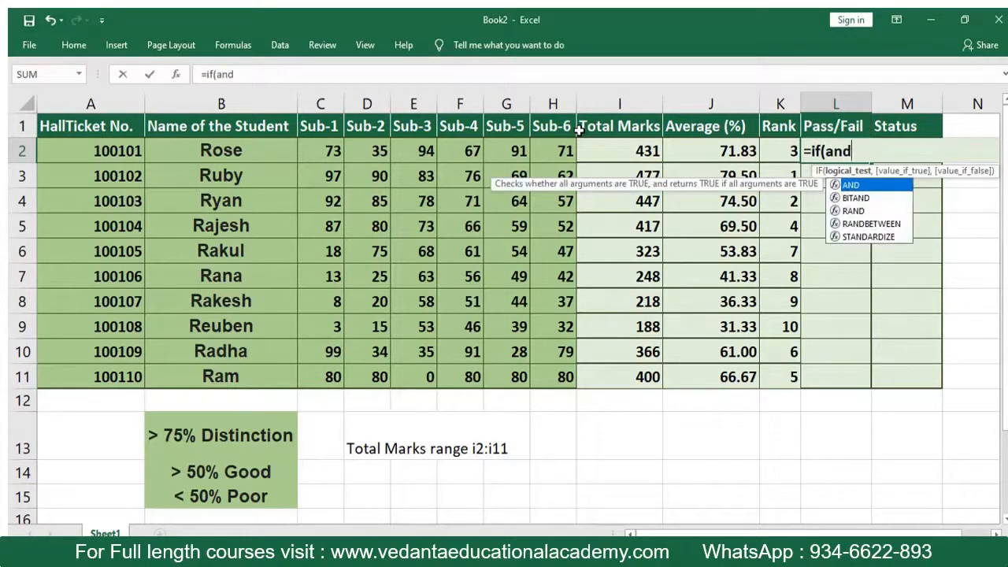
pyautogui.write('(')
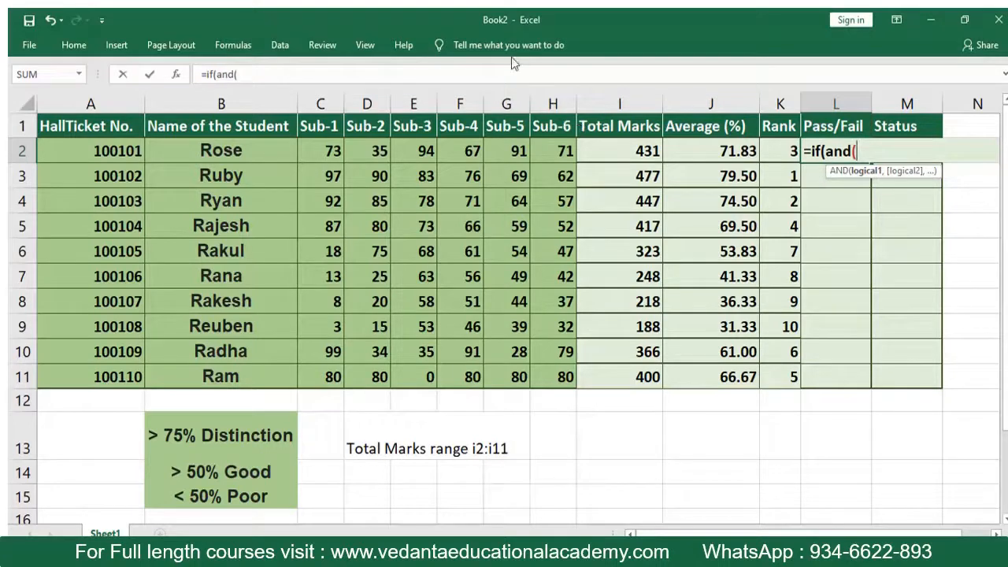
# - Add the conditions C2>=35, D2>=35 and E2>=35 to the AND test in L2's formula
pyautogui.click(334, 151)
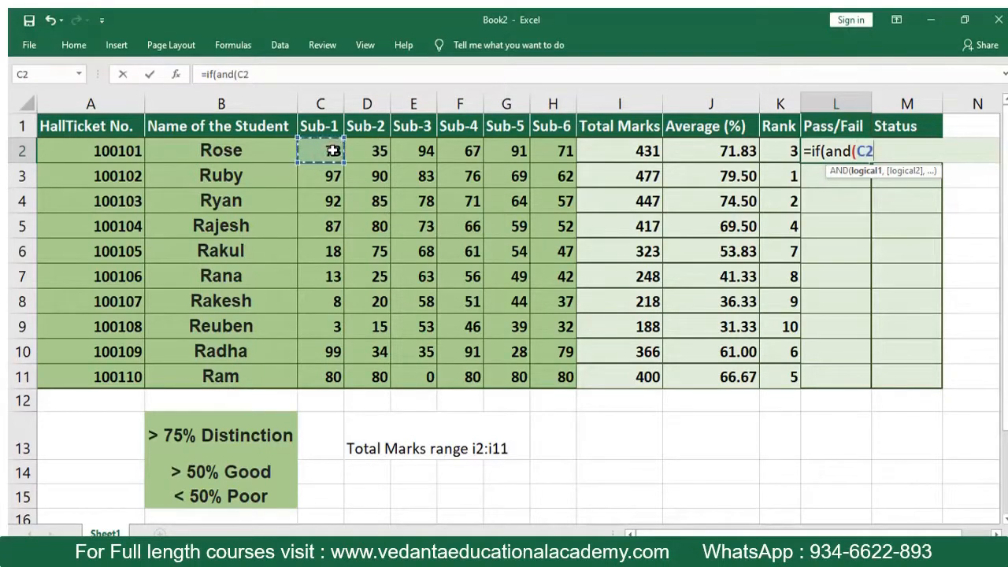
pyautogui.write('>=')
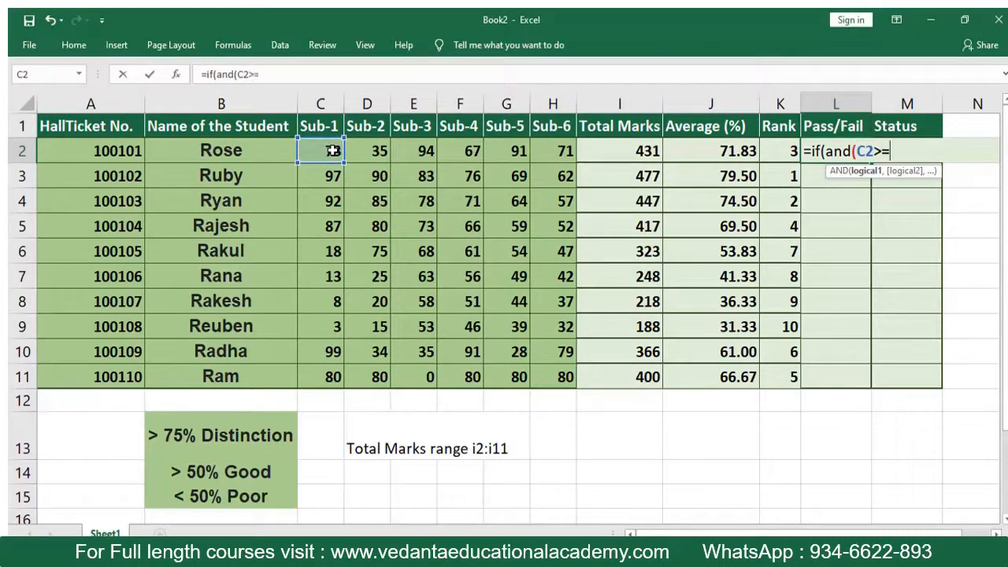
pyautogui.write('35,')
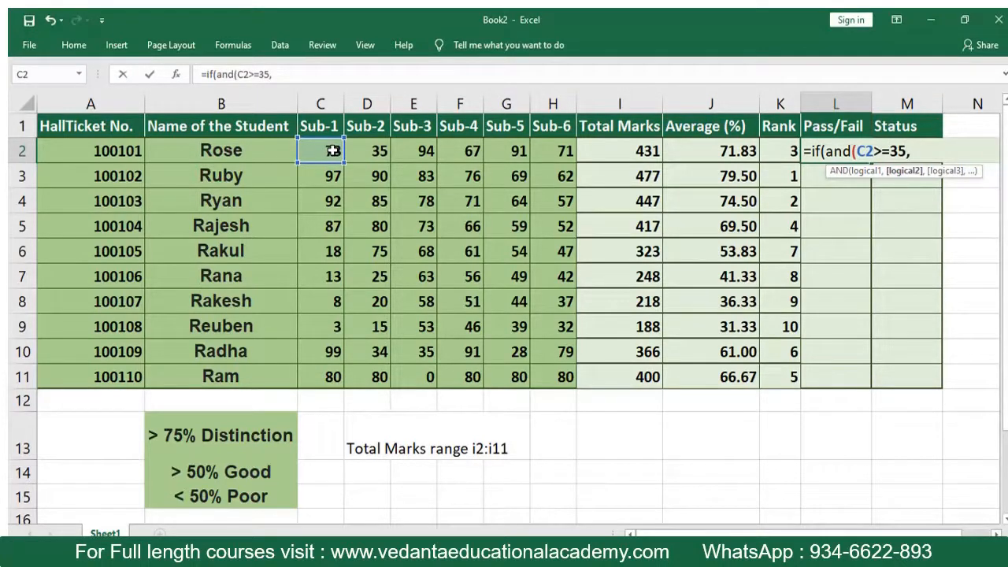
pyautogui.click(378, 150)
pyautogui.write('>=')
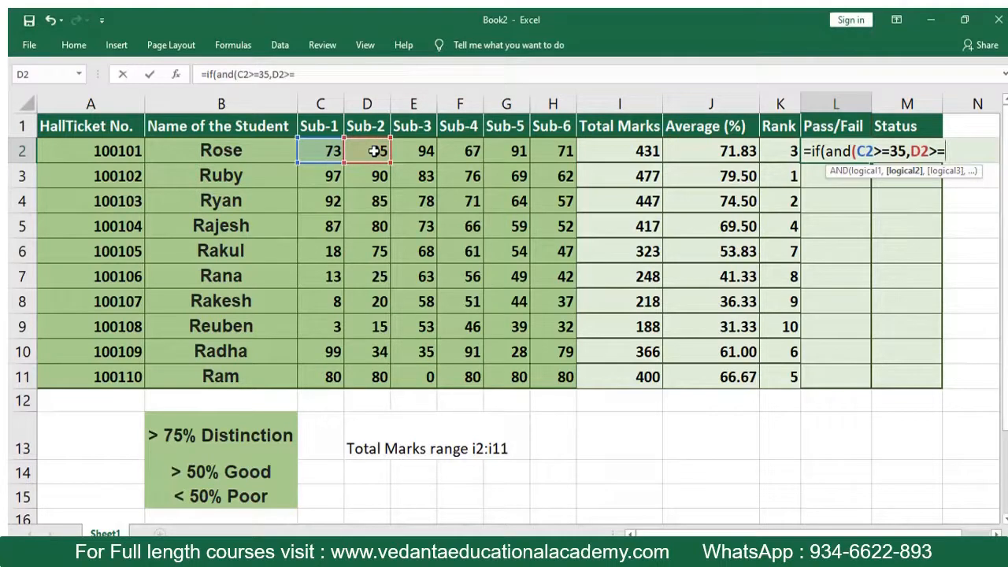
pyautogui.write('35,')
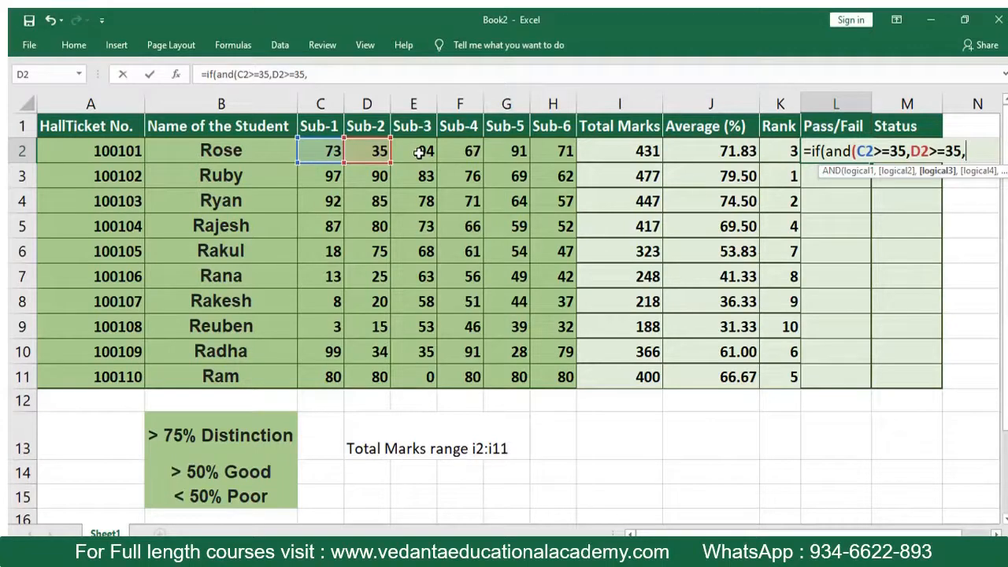
pyautogui.click(419, 153)
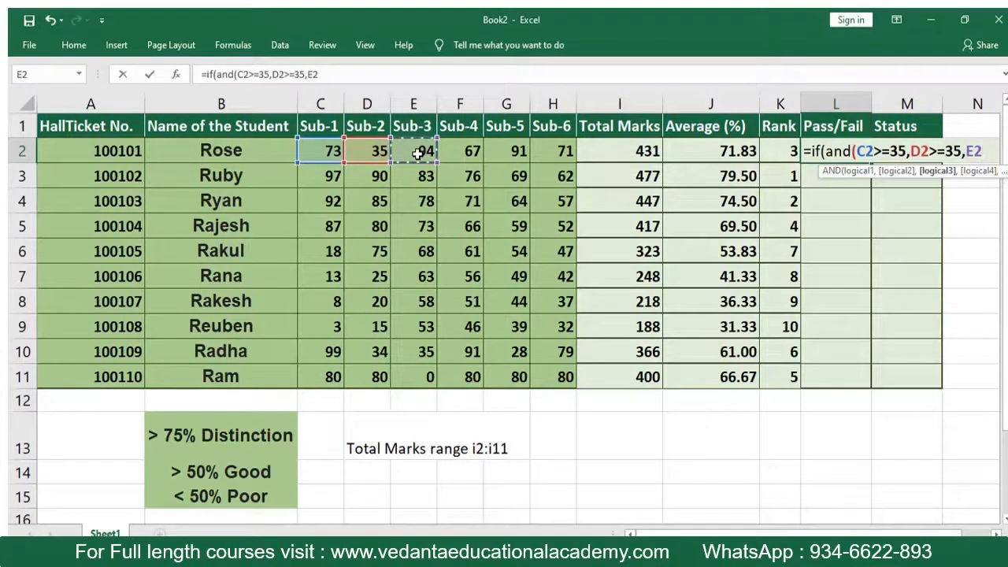
pyautogui.write('>=35')
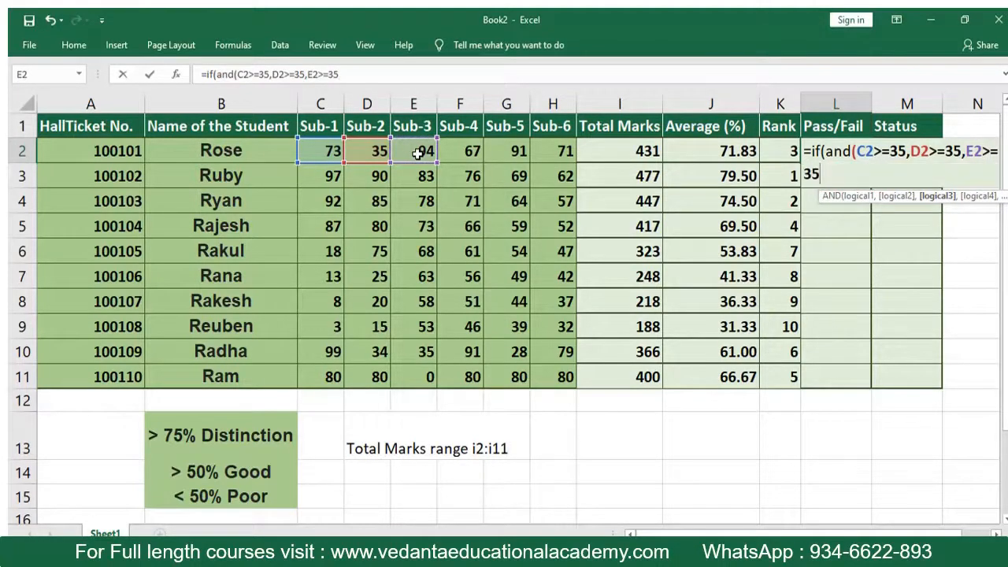
pyautogui.write(',')
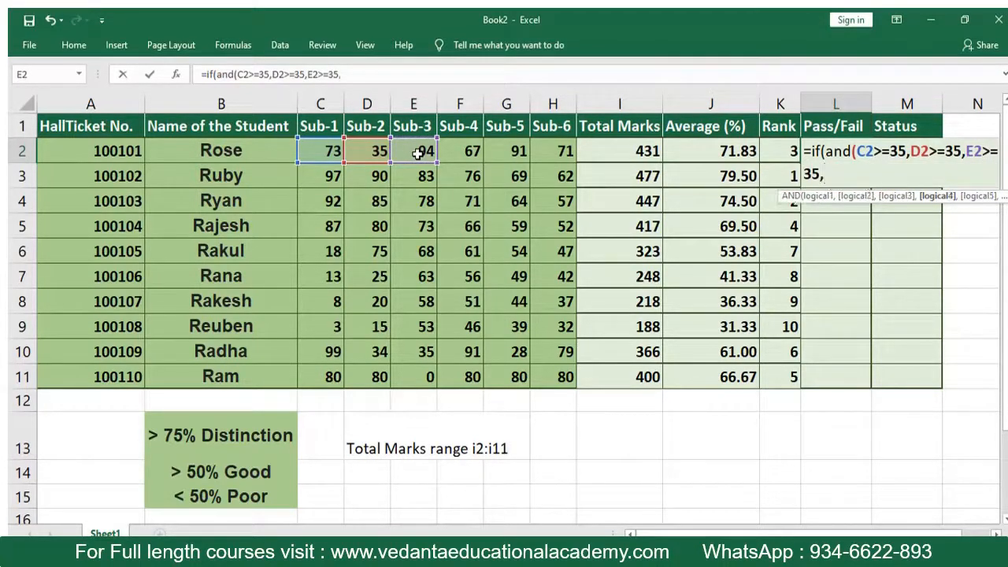
# - Add the conditions F2>=35, G2>35 and H2>=35 to the AND test in L2's formula and close the AND
pyautogui.click(463, 149)
pyautogui.write('>=35')
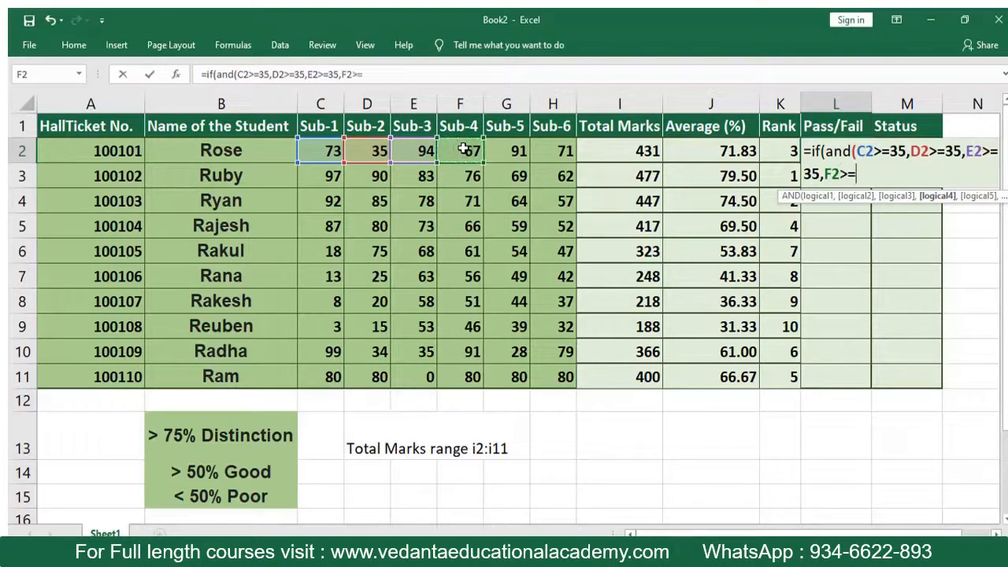
pyautogui.write(',')
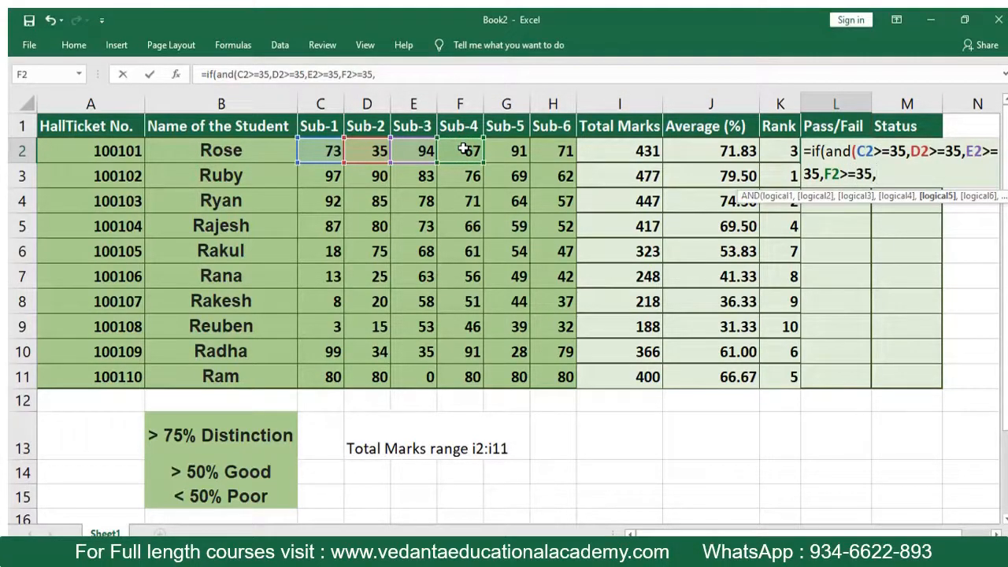
pyautogui.click(511, 145)
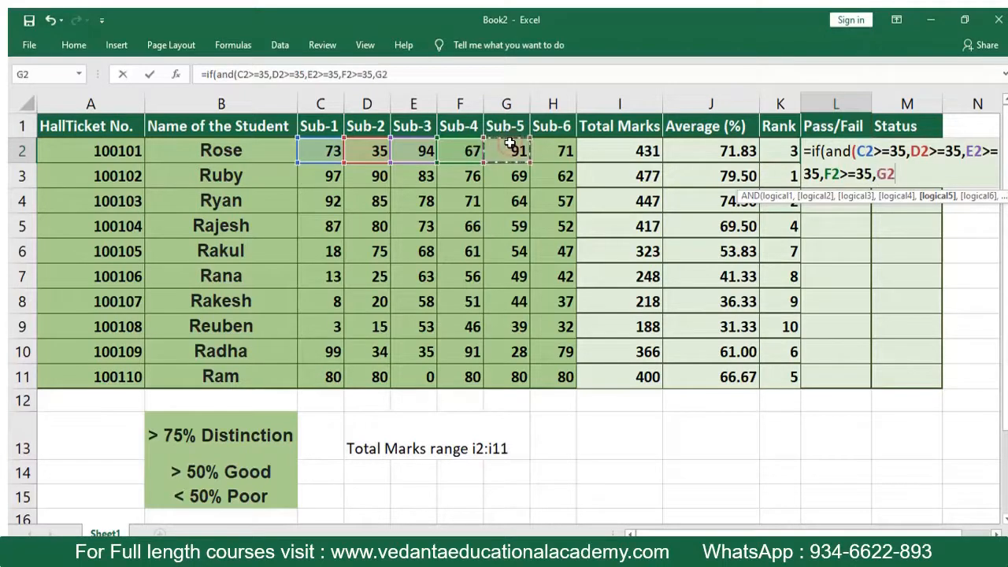
pyautogui.write('>35')
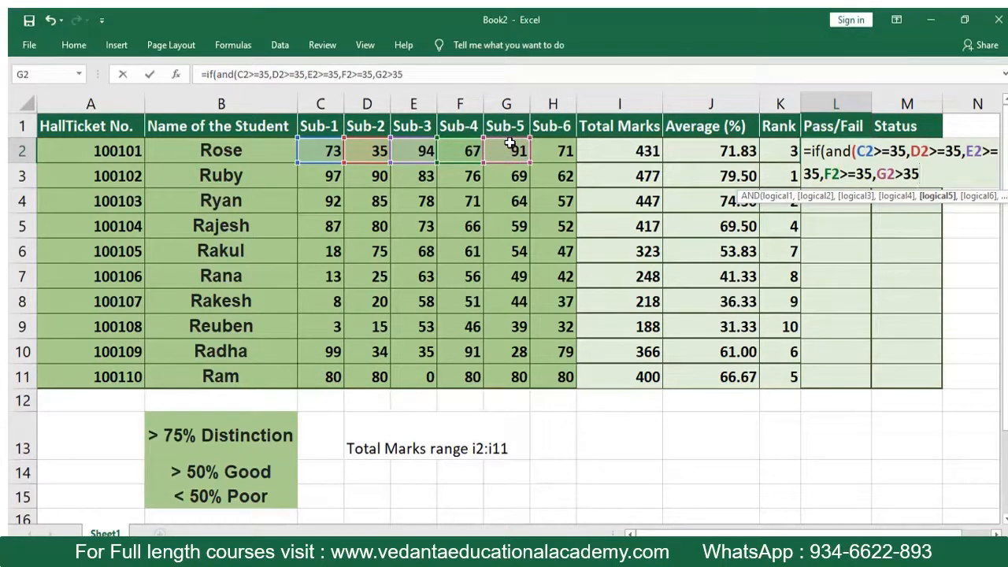
pyautogui.write(',')
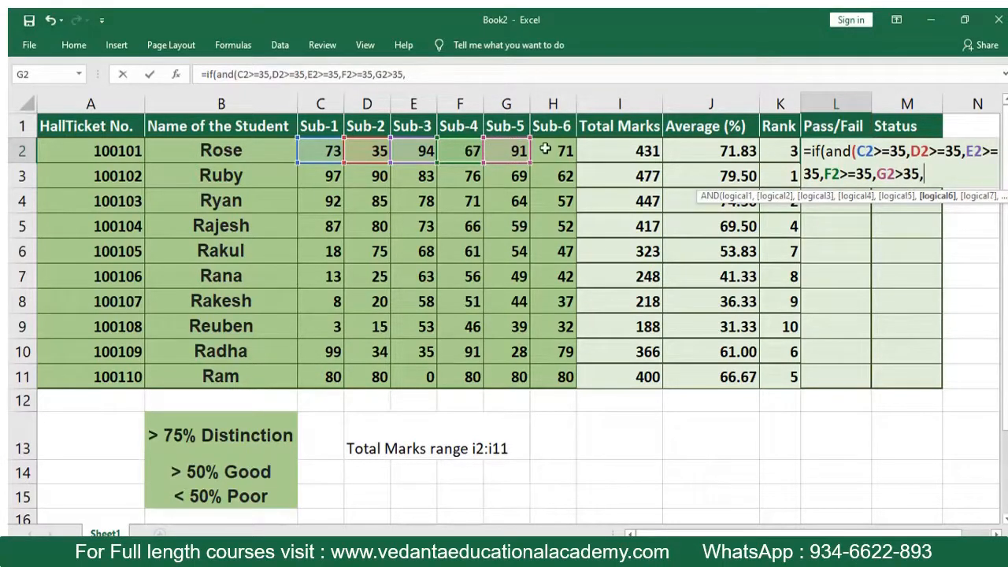
pyautogui.click(547, 149)
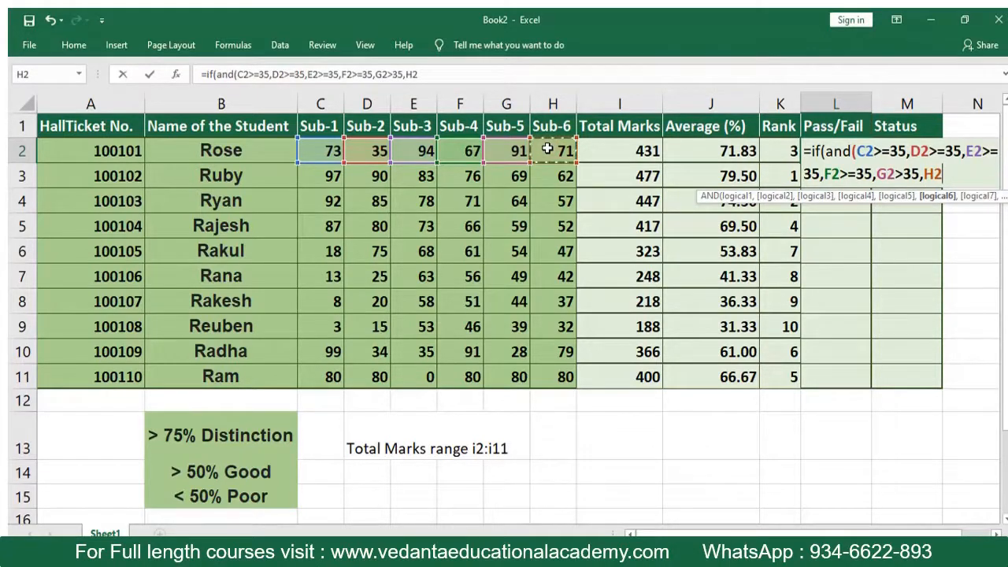
pyautogui.write('>=35')
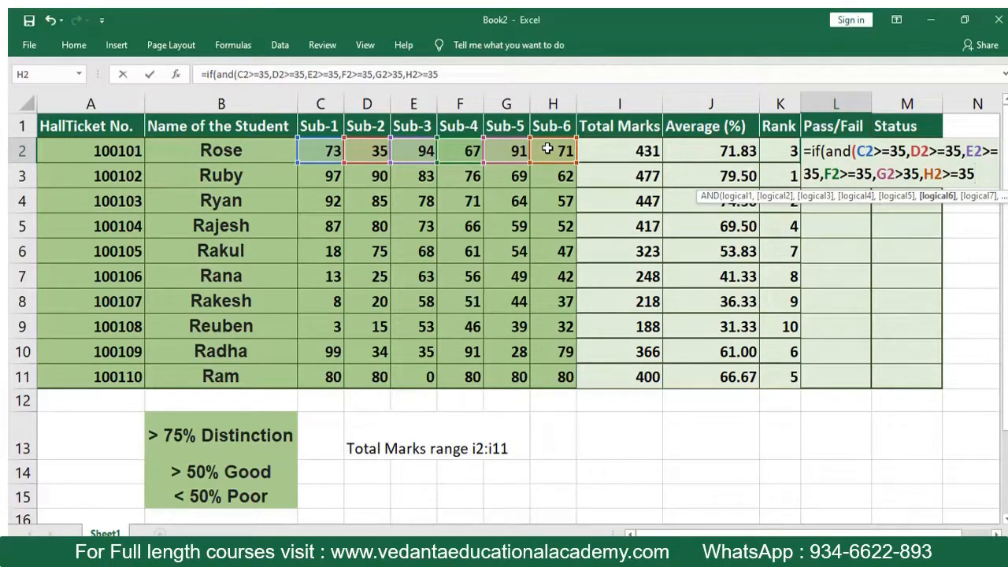
pyautogui.write(')')
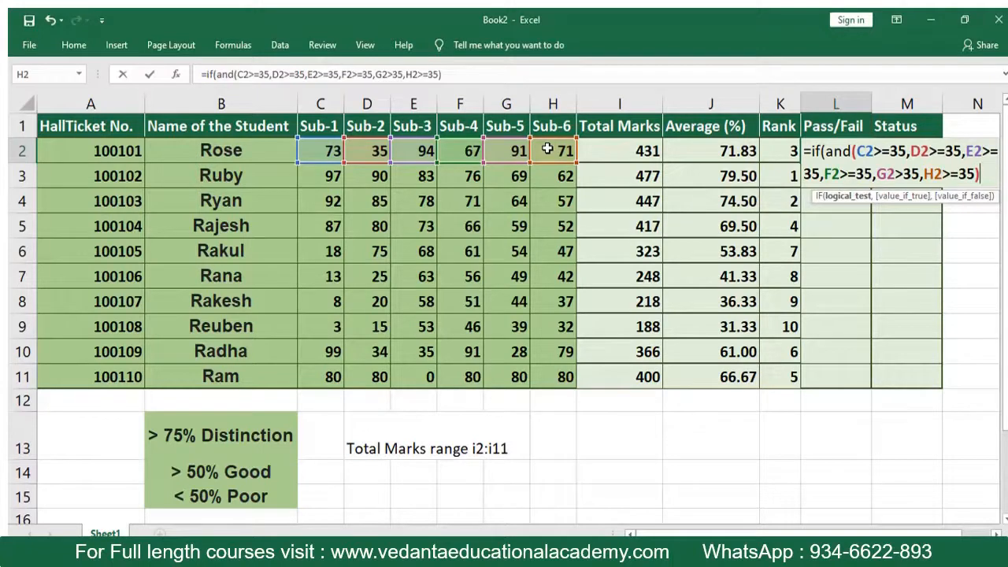
pyautogui.write(',')
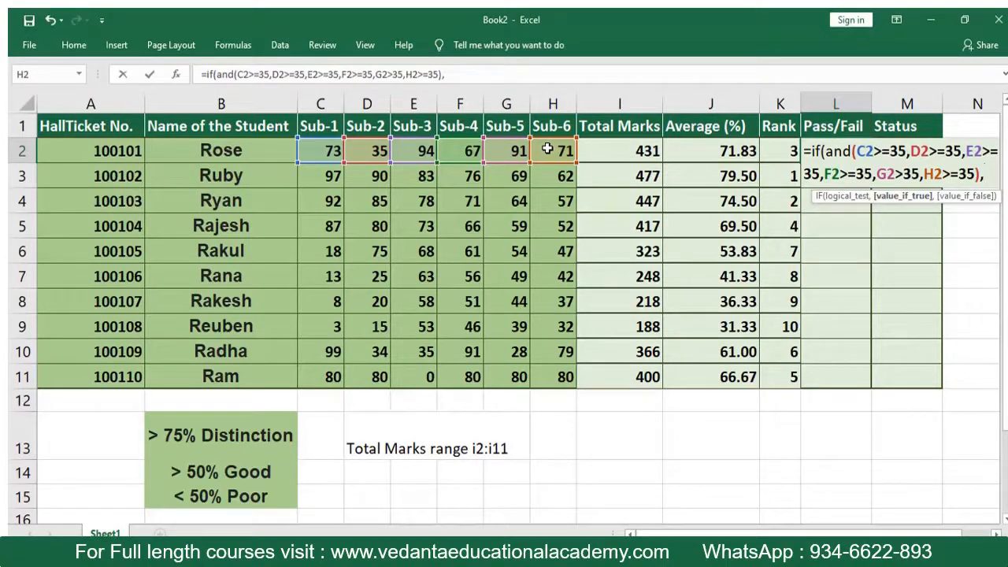
# - Finish the IF formula in L2 with "Pass" as the true result and "Fail" as the false result
pyautogui.write('"Pa')
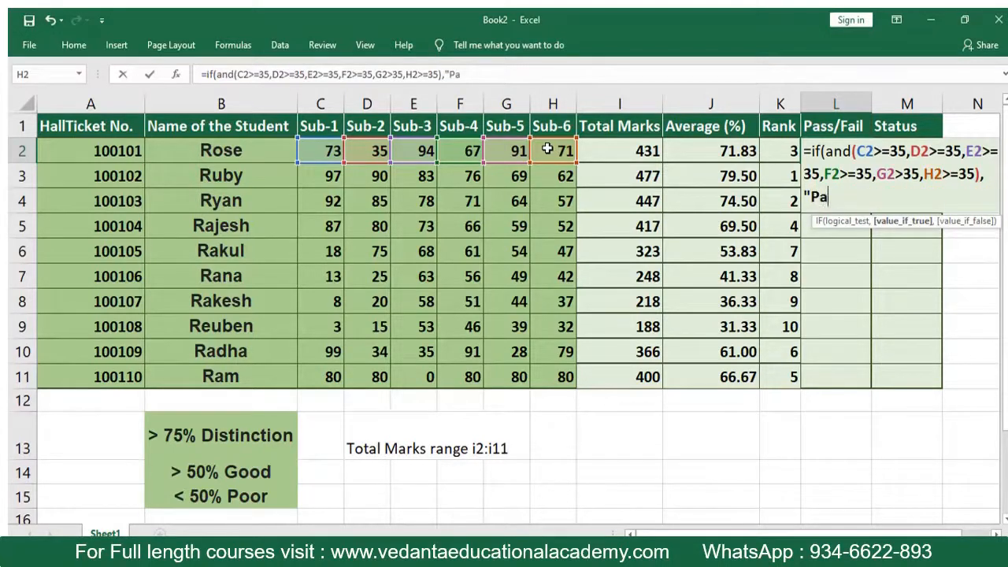
pyautogui.write('ss",')
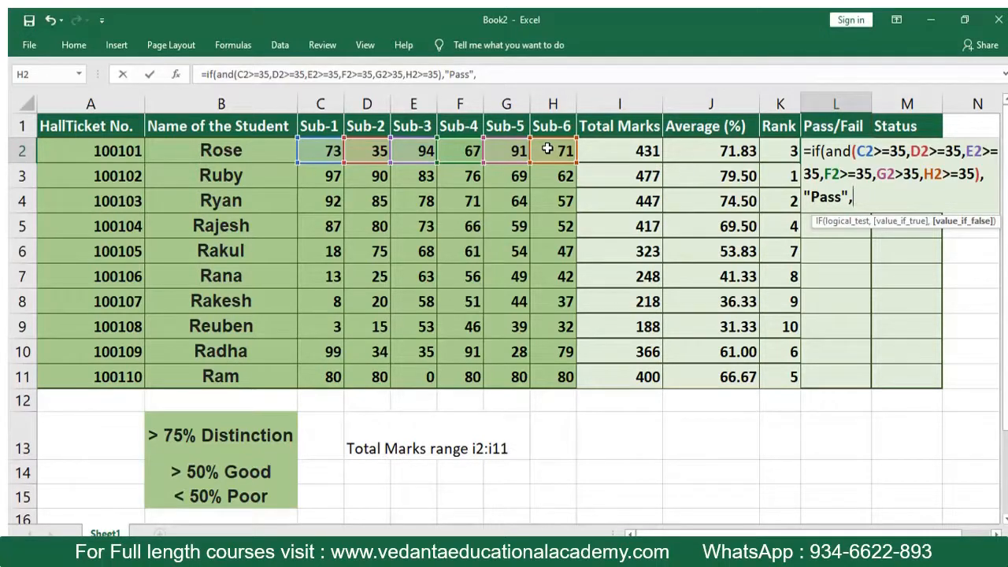
pyautogui.write('"Fail")')
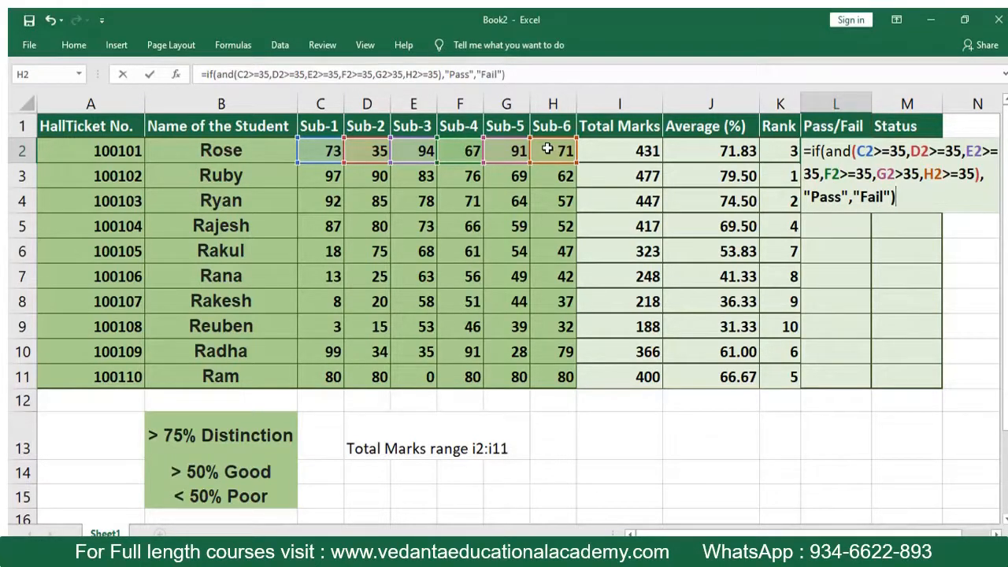
pyautogui.press('Return')
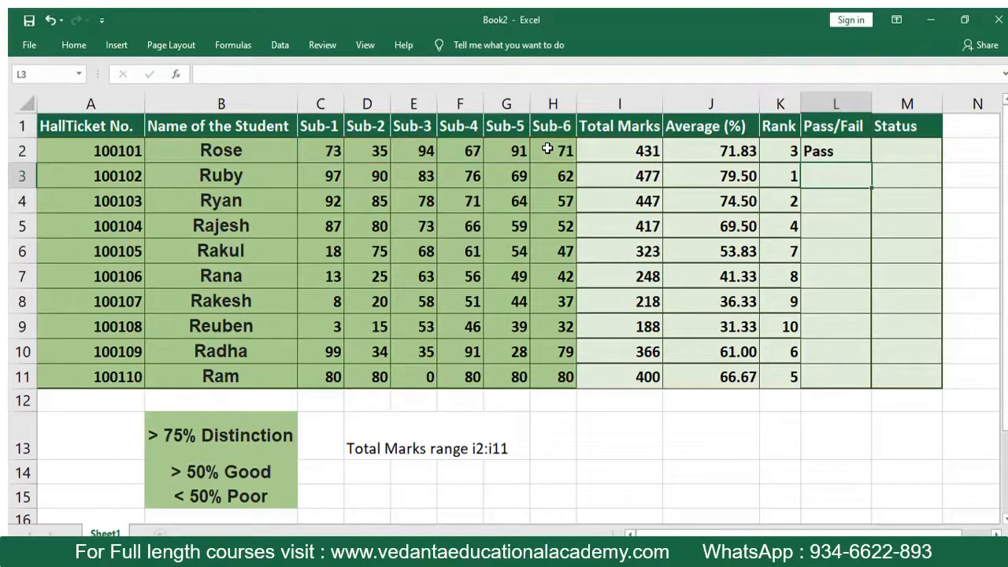
# - Check the first student's marks in C2 through E2 and fill the Pass/Fail formula from L2 down to L11
pyautogui.click(312, 153)
pyautogui.click(352, 148)
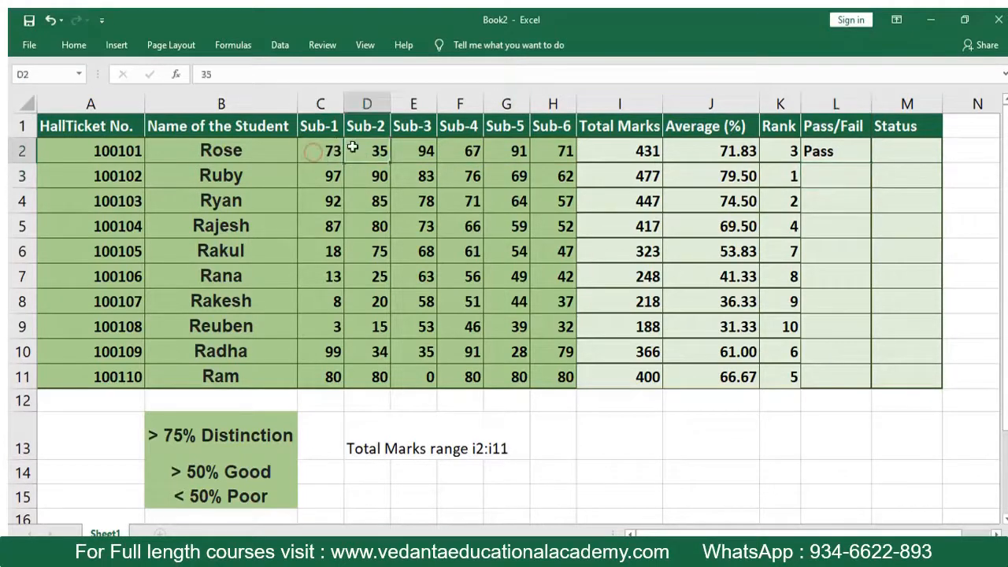
pyautogui.click(419, 148)
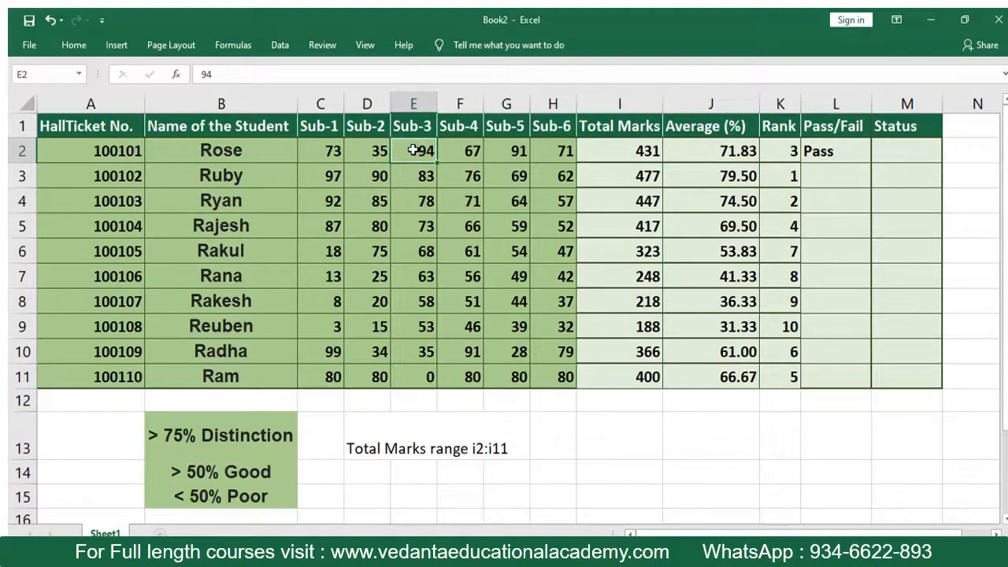
pyautogui.click(847, 154)
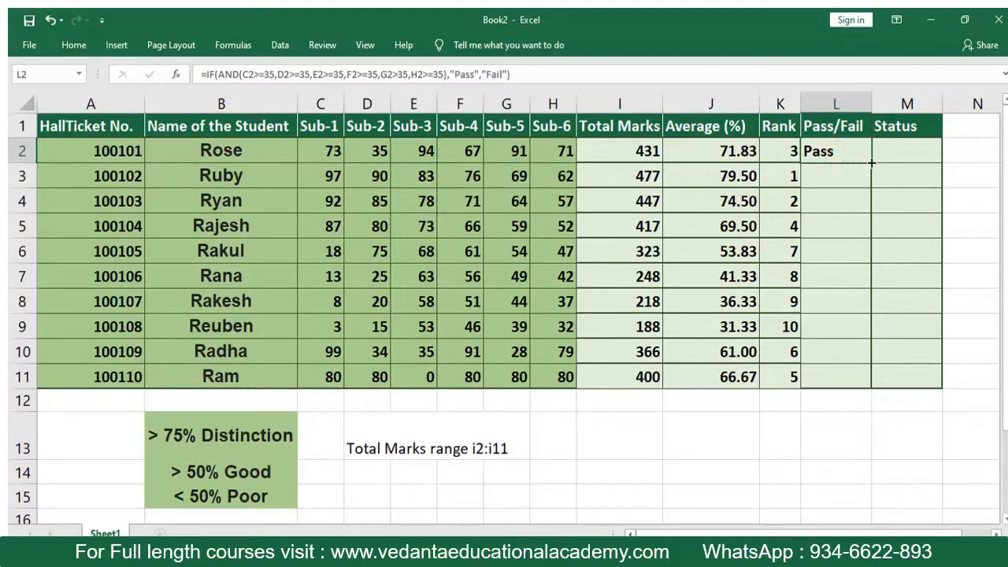
pyautogui.moveTo(871, 162); pyautogui.dragTo(861, 385)
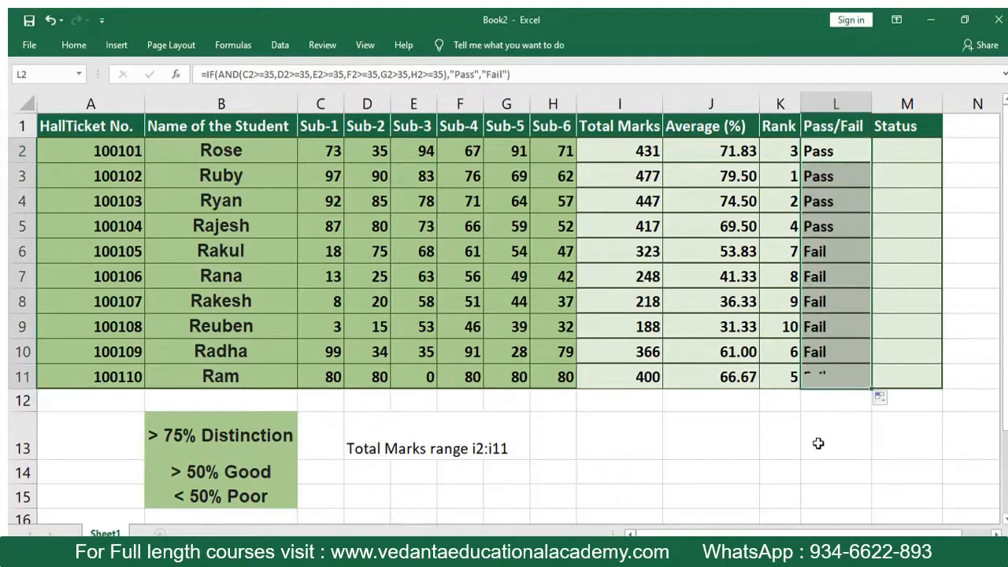
pyautogui.click(819, 443)
# - Review the results in L6:L11 against the Sub-1 marks and set the Sub-1 mark in C6 to 35
pyautogui.moveTo(833, 251); pyautogui.dragTo(826, 377)
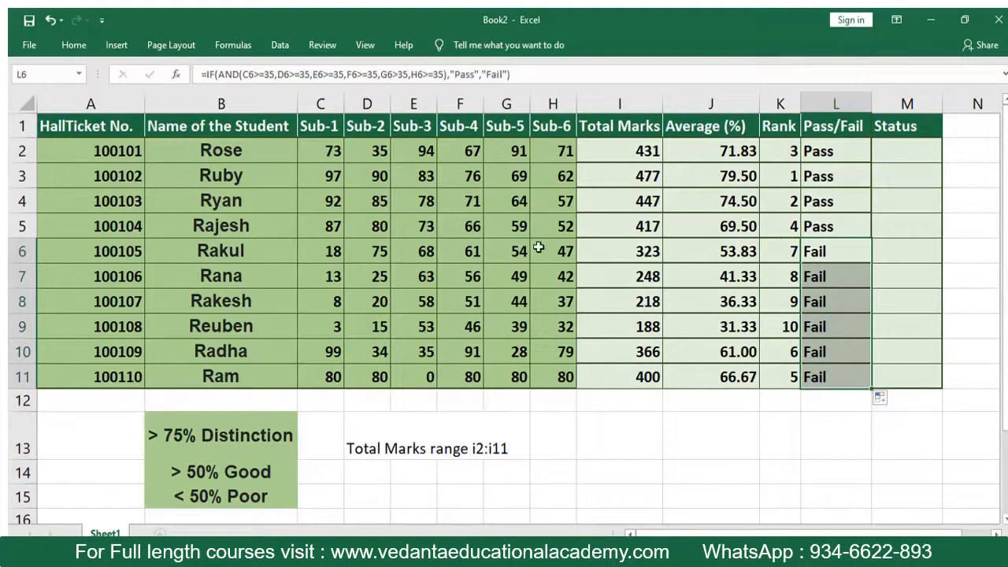
pyautogui.click(339, 250)
pyautogui.click(334, 273)
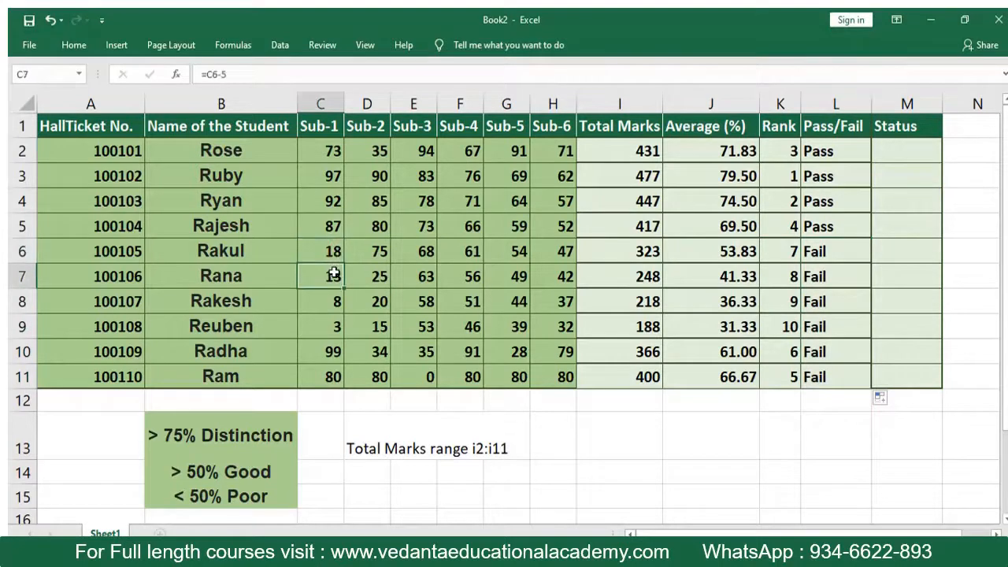
pyautogui.click(328, 252)
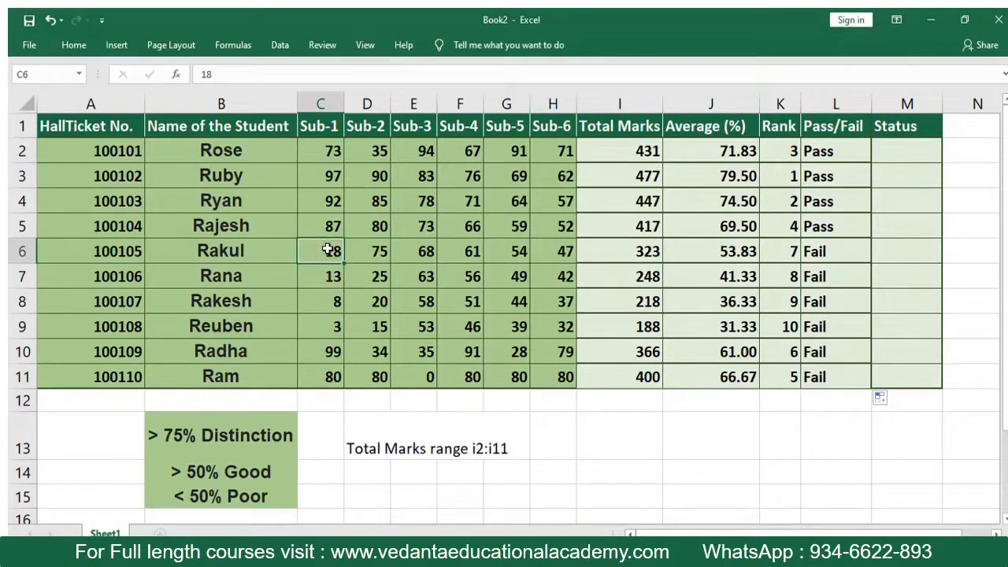
pyautogui.write('35')
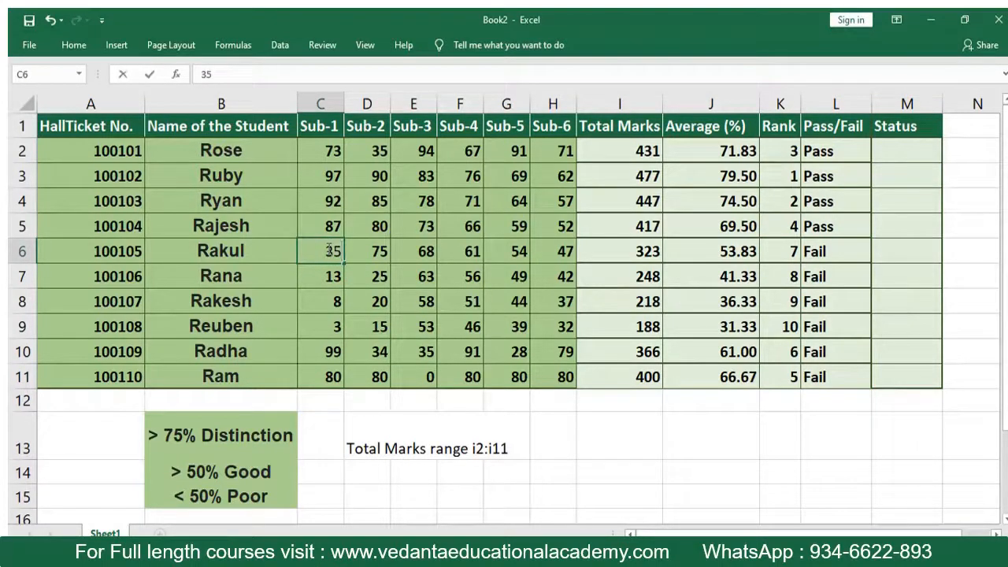
pyautogui.press('Return')
# - Examine row 6 from the student's name and subject marks across to the Pass/Fail result in L6
pyautogui.press('Up')
pyautogui.press('Right')
pyautogui.press('Right')
pyautogui.press('Right')
pyautogui.press('Right')
pyautogui.press('Right')
pyautogui.press('Right')
pyautogui.press('Right')
pyautogui.press('Right')
pyautogui.press('Right')
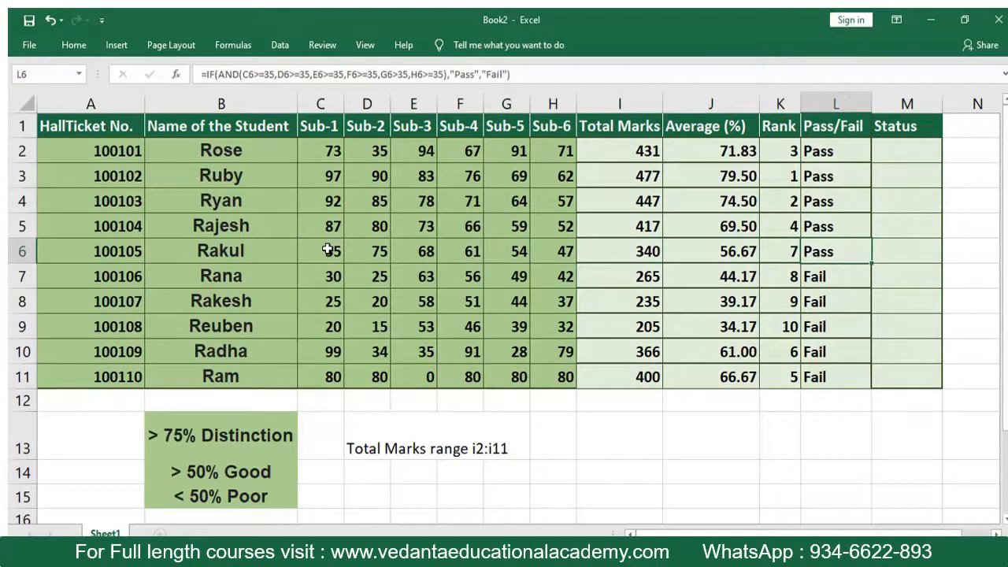
pyautogui.press('Right')
pyautogui.press('Right')
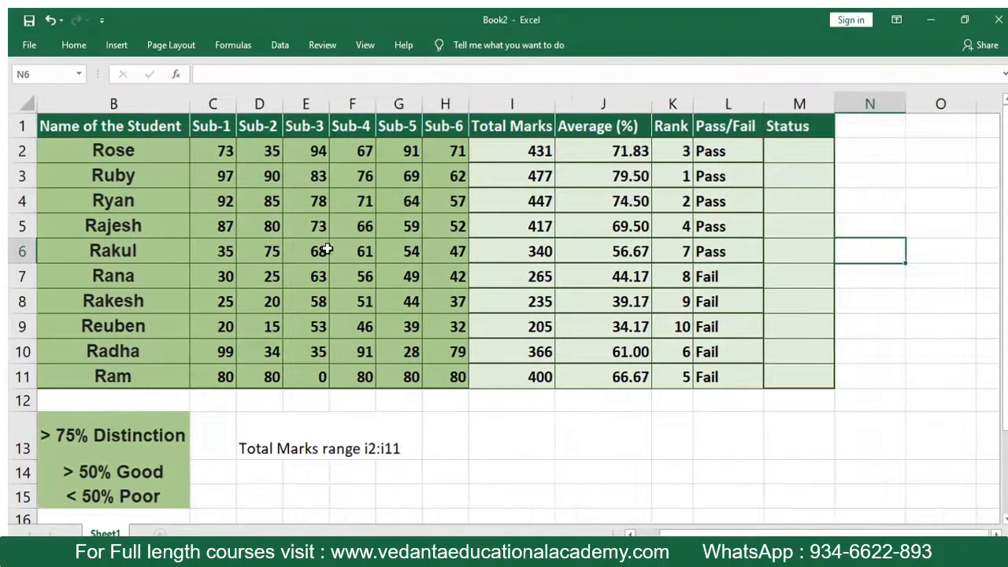
pyautogui.press('Left')
pyautogui.press('Left')
pyautogui.press('Left')
pyautogui.press('Left')
pyautogui.press('Left')
pyautogui.press('Left')
pyautogui.press('Left')
pyautogui.press('Left')
pyautogui.press('Left')
pyautogui.press('Left')
pyautogui.press('Left')
pyautogui.press('Left')
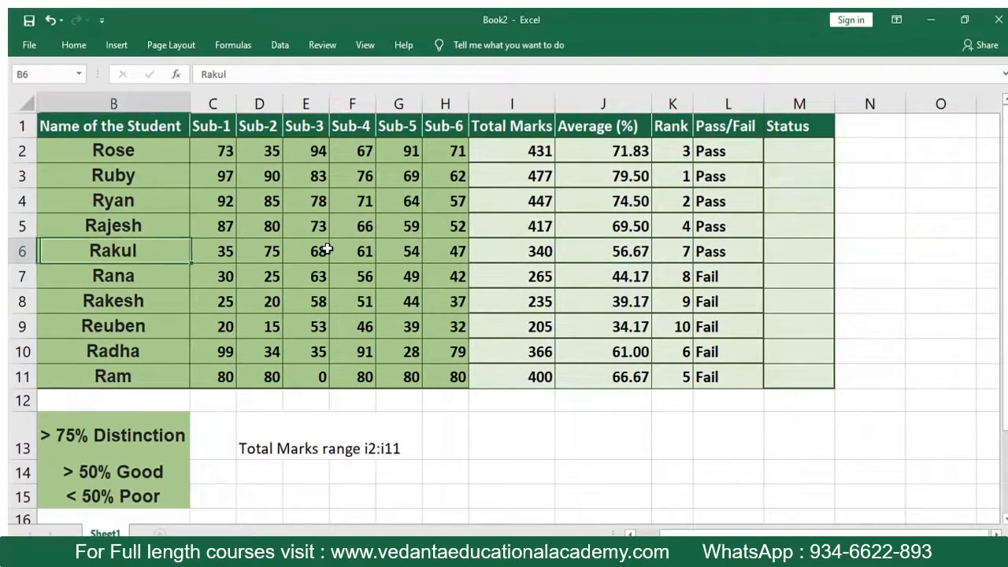
pyautogui.press('Right')
pyautogui.press('Right')
pyautogui.press('Right')
pyautogui.press('Right')
pyautogui.press('Right')
pyautogui.press('Right')
pyautogui.press('Right')
pyautogui.press('Right')
pyautogui.press('Right')
pyautogui.press('Right')
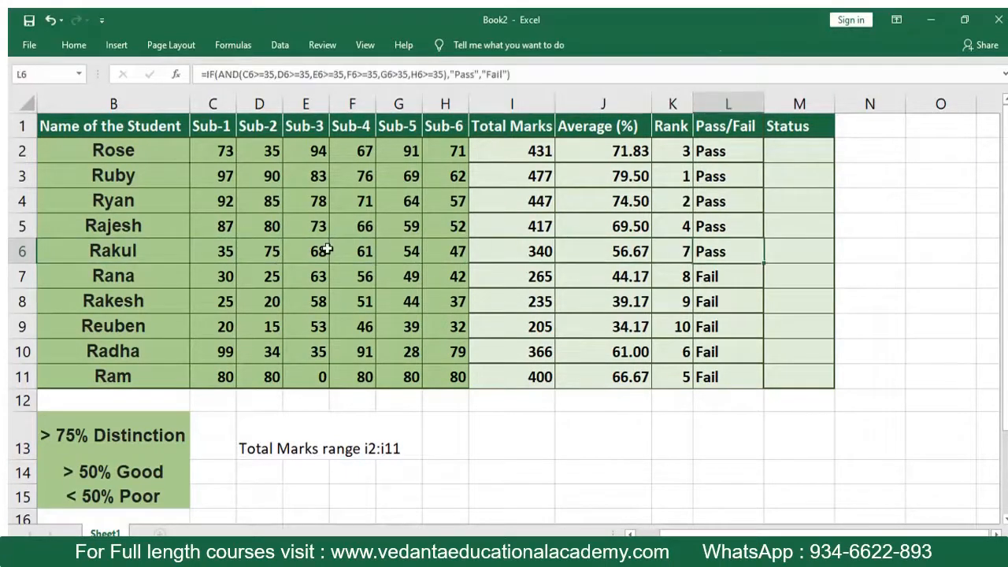
# - Look over the Average and Pass/Fail cells of the upper rows and select the first student's Status cell M2
pyautogui.press('Left')
pyautogui.press('Left')
pyautogui.press('Up')
pyautogui.press('Up')
pyautogui.press('Up')
pyautogui.press('Up')
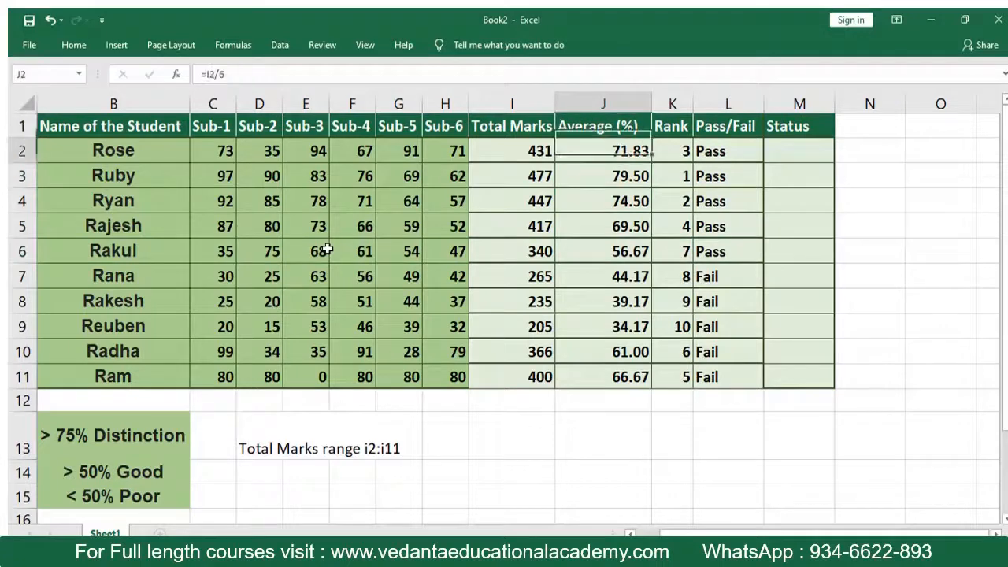
pyautogui.press('Down')
pyautogui.press('Down')
pyautogui.press('Right')
pyautogui.press('Right')
pyautogui.press('Up')
pyautogui.press('Up')
pyautogui.press('Right')
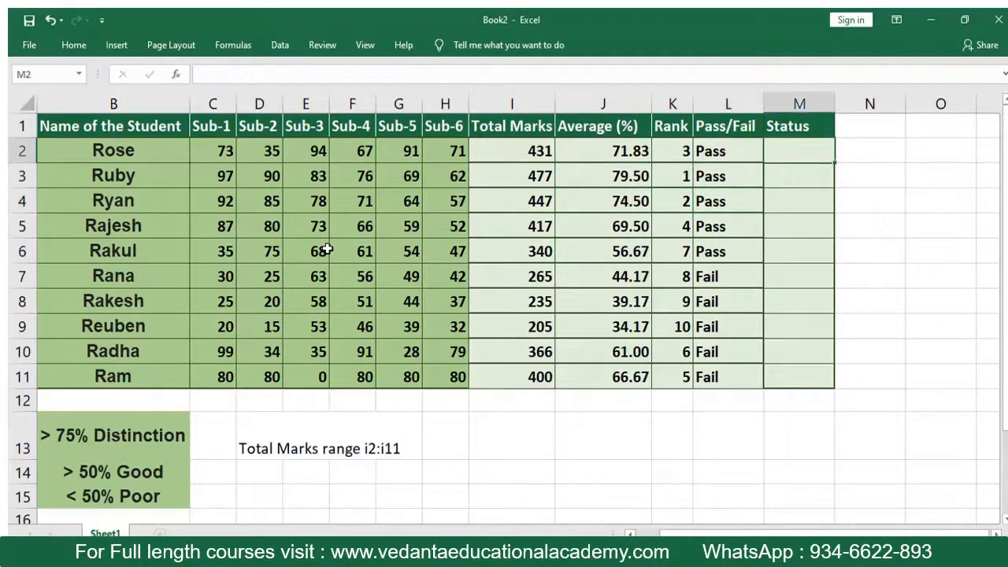
# - Begin the Status formula in M2 with an IF that returns "Distinction" when the average in J2 is greater than 75
pyautogui.write('=if')
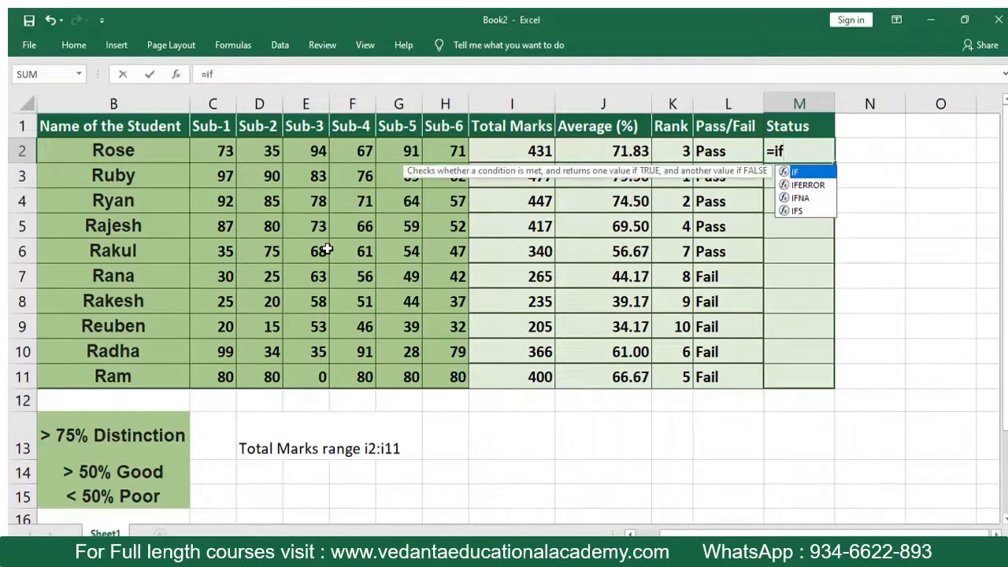
pyautogui.write('(')
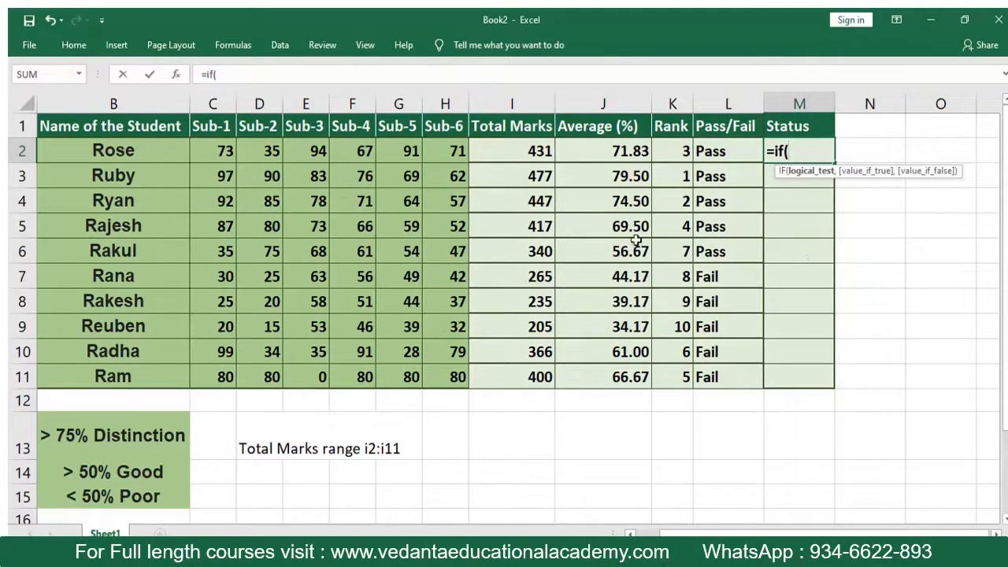
pyautogui.click(595, 152)
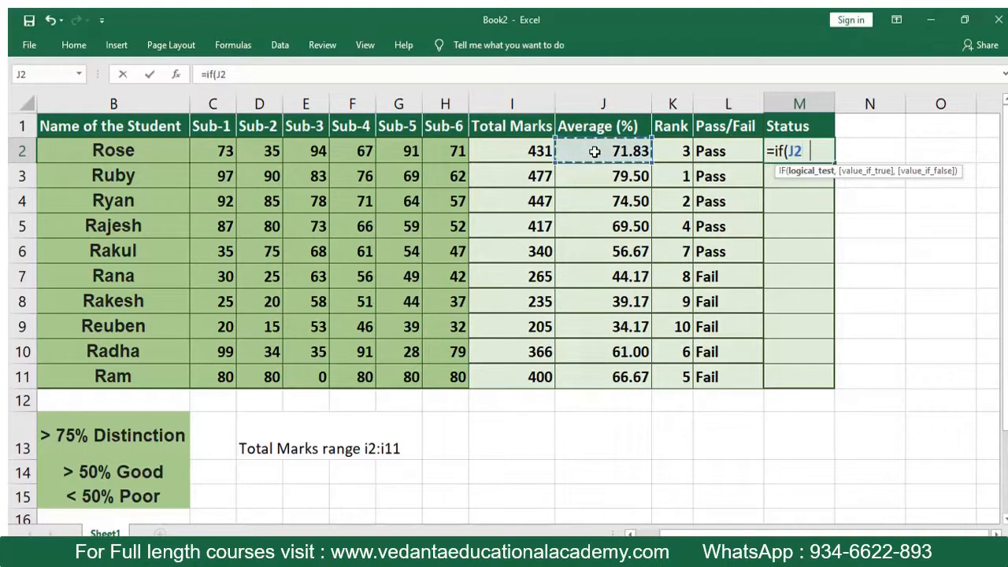
pyautogui.write('>75')
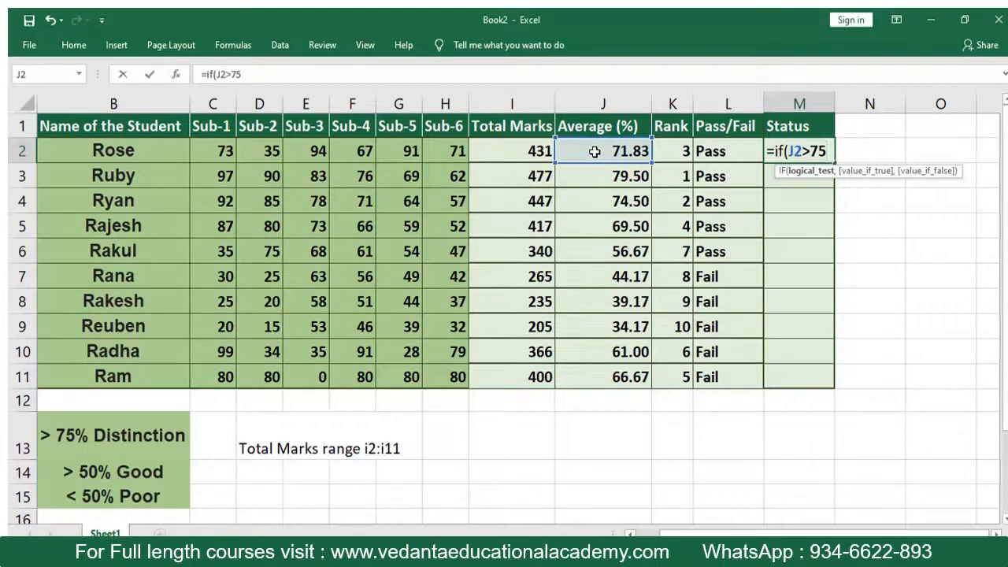
pyautogui.write(',"')
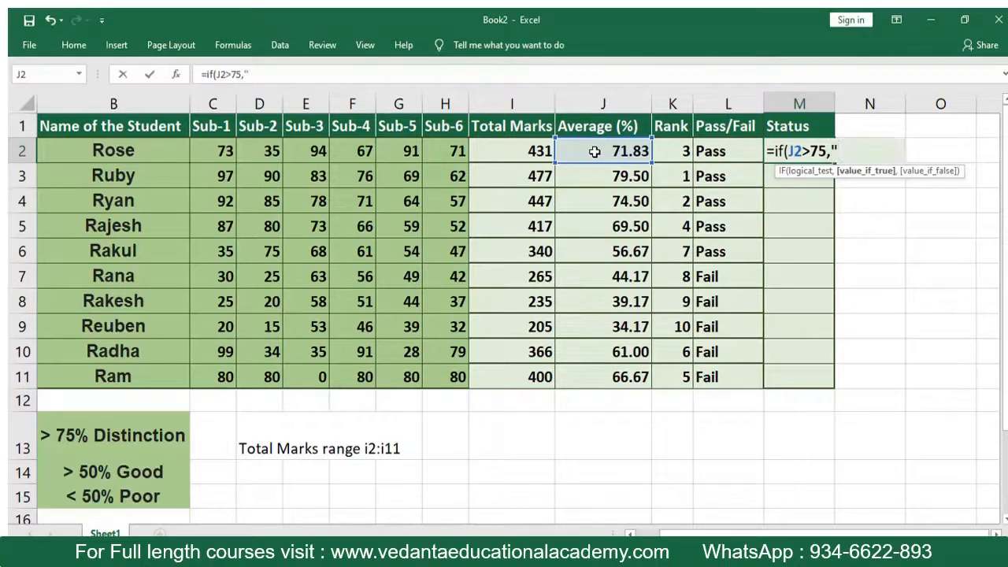
pyautogui.write('Distinction')
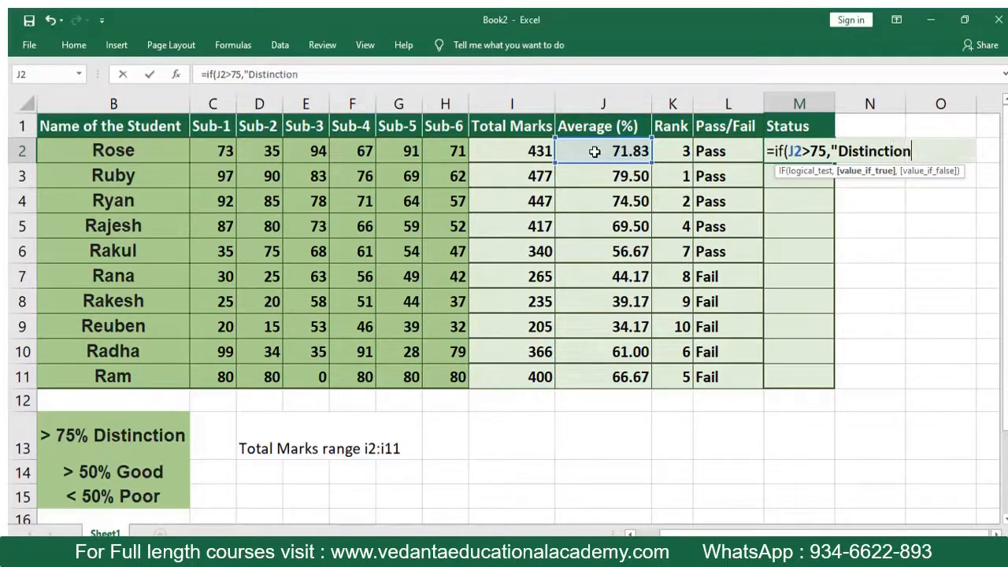
pyautogui.write('",')
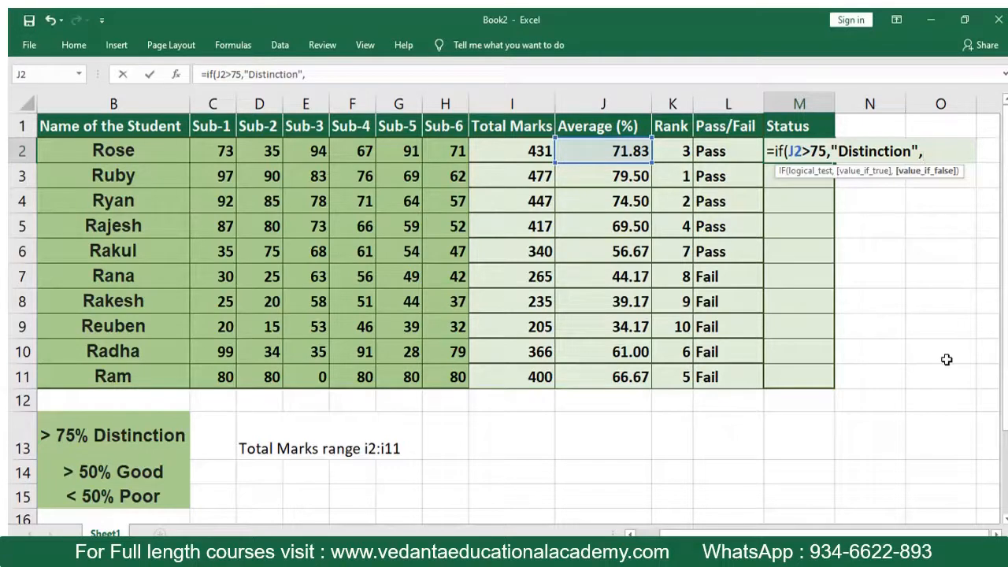
# - Add a nested IF to the M2 formula that returns "Good" when J2 is greater than 50
pyautogui.write('if')
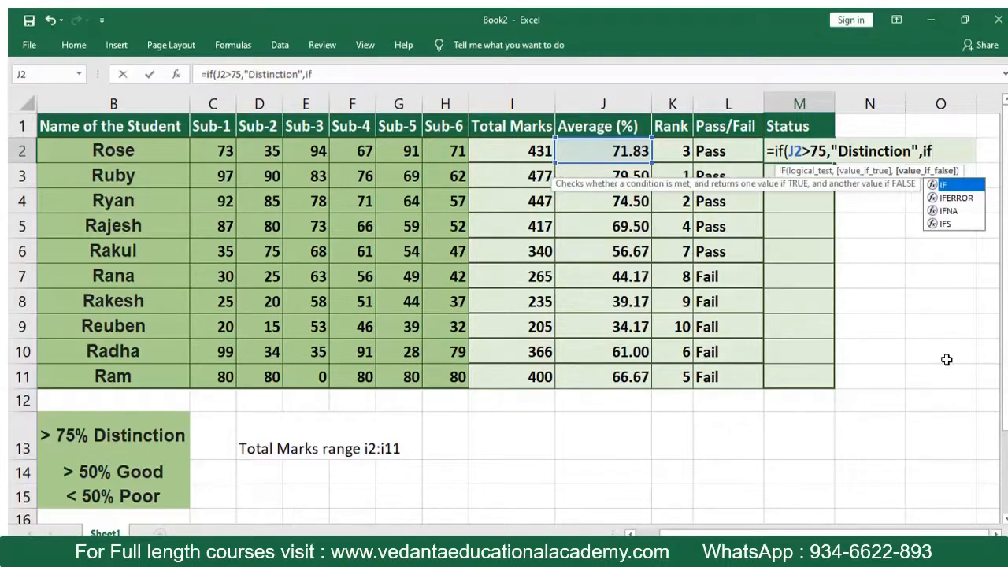
pyautogui.write('(')
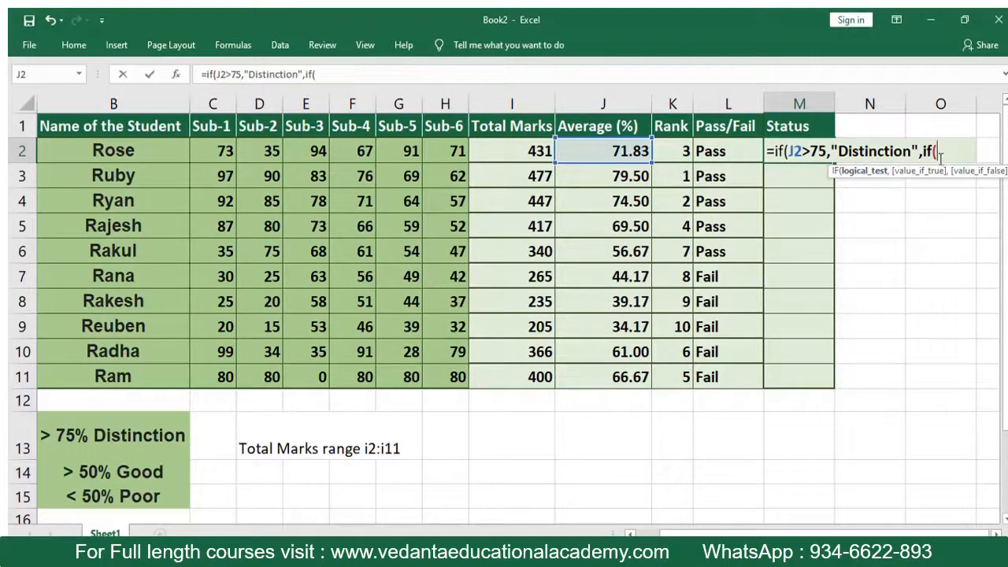
pyautogui.click(617, 155)
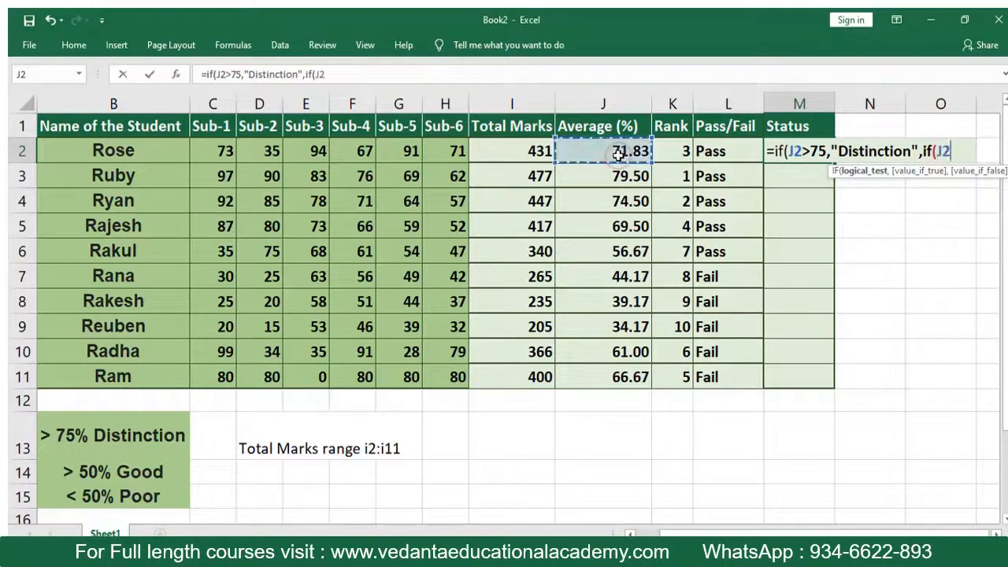
pyautogui.write('>')
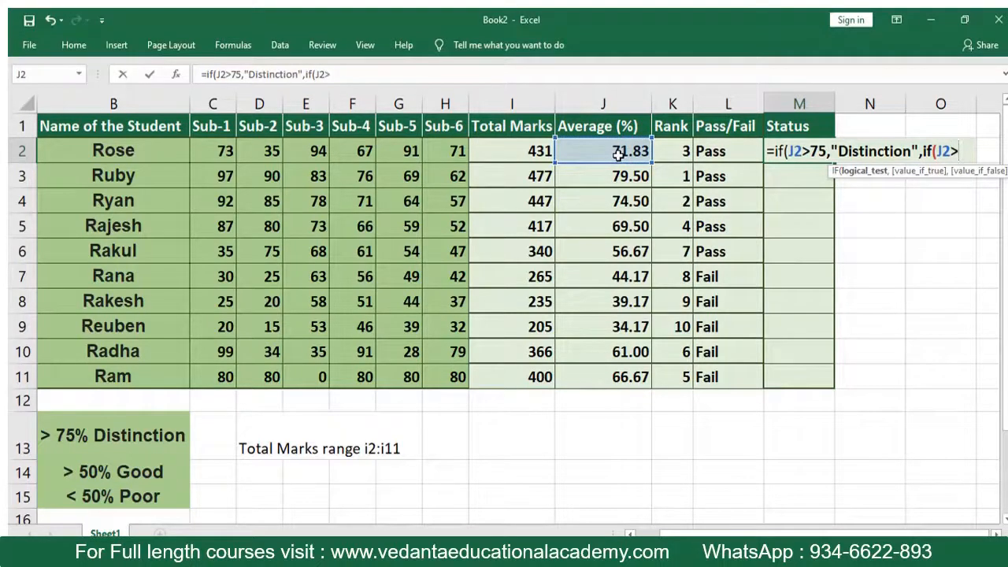
pyautogui.write('50')
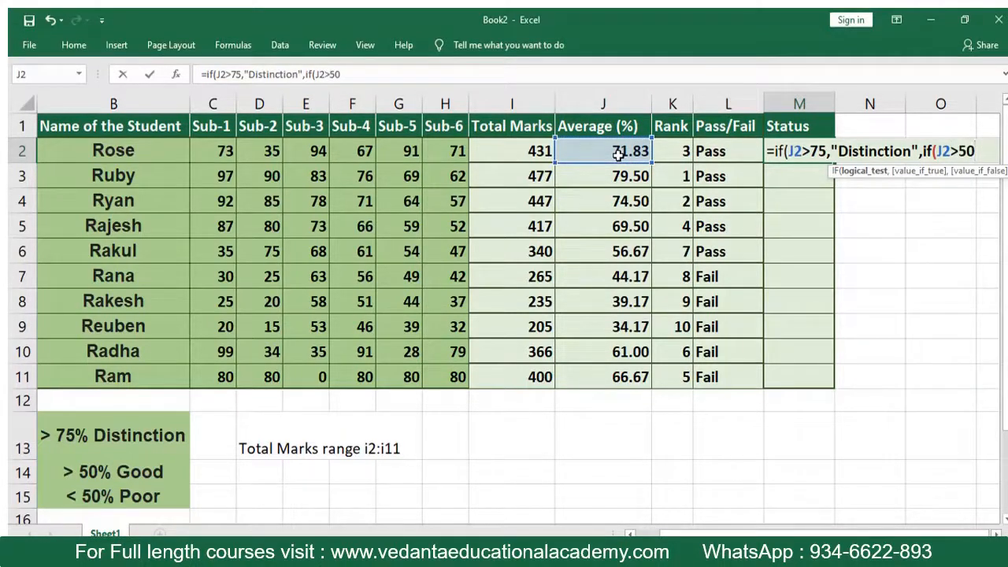
pyautogui.write('"')
pyautogui.press('BackSpace')
pyautogui.write(',')
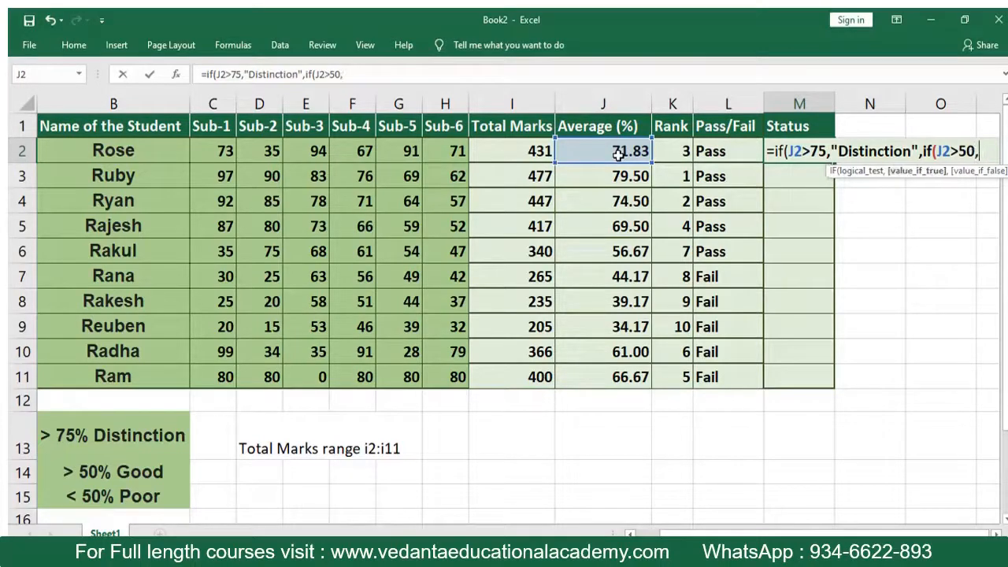
pyautogui.write('"Good')
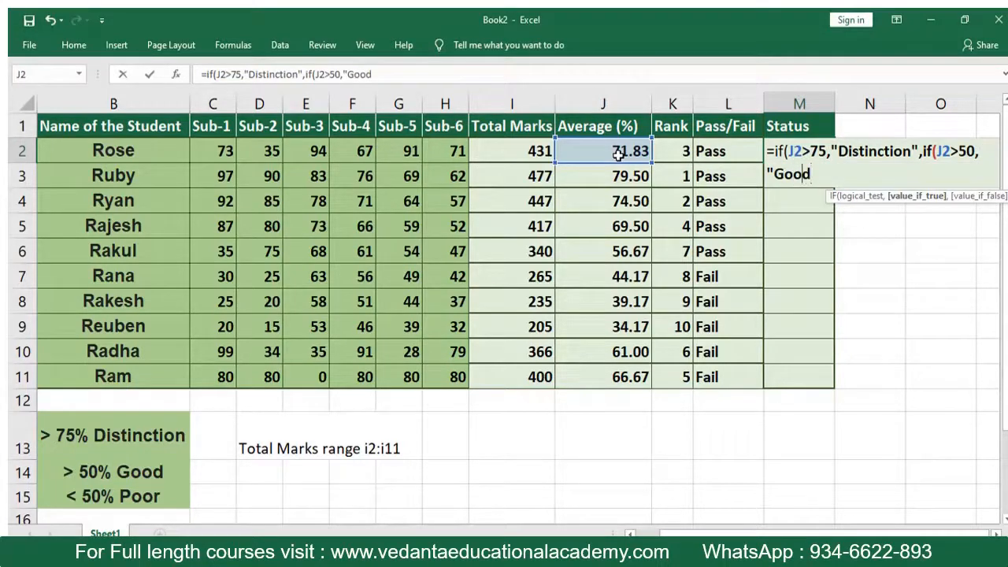
pyautogui.write('",')
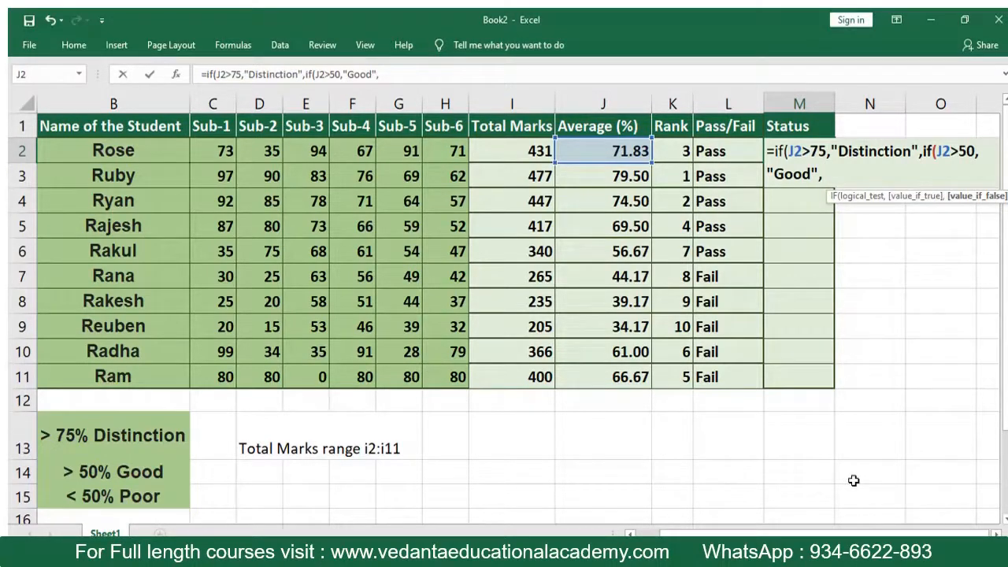
# - Finish the M2 formula with "Poor" as the remaining result and accept the correction that adds the missing closing bracket
pyautogui.write('"Poor")')
pyautogui.press('Return')
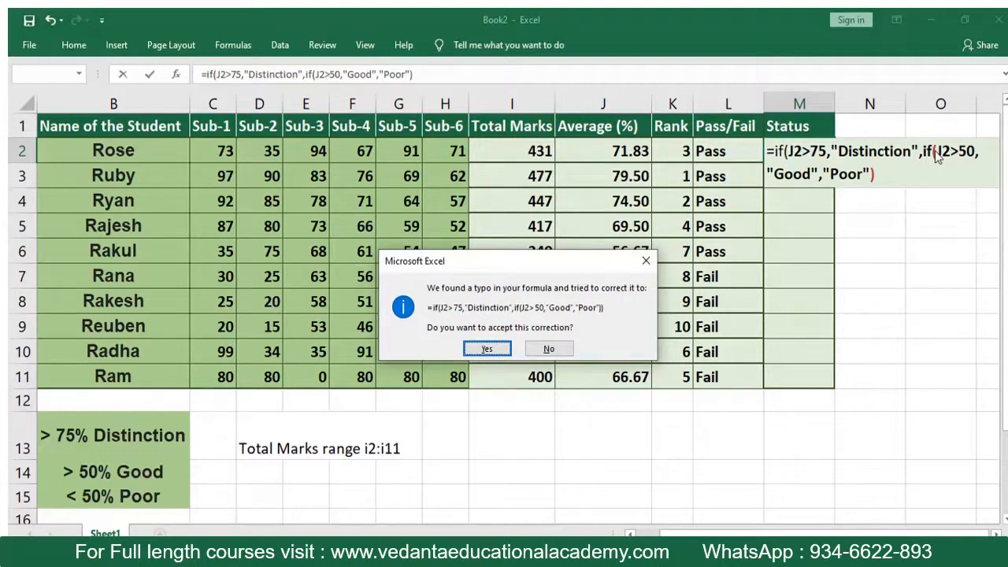
pyautogui.click(487, 349)
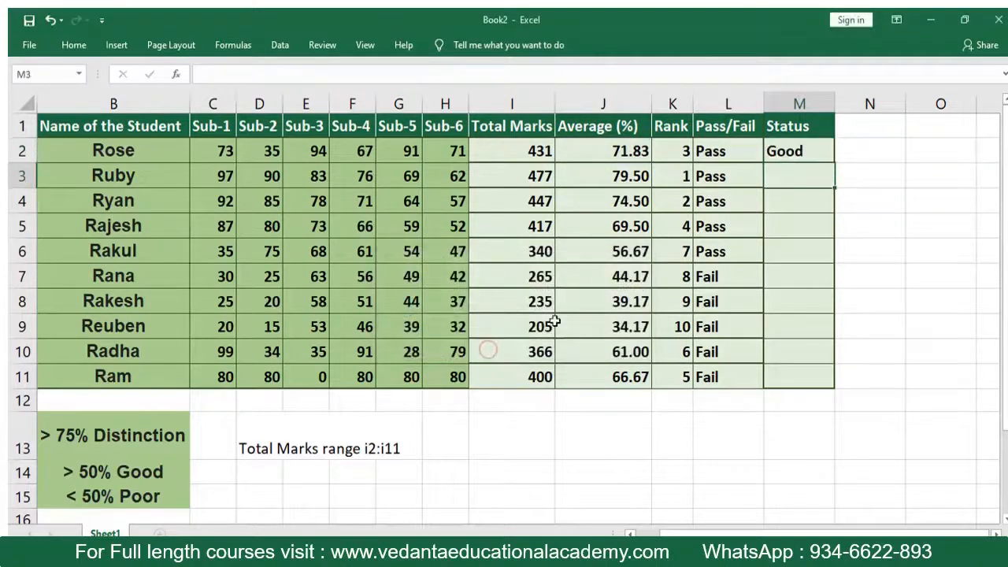
# - Check the completed formula in M2 and fill it down the Status column to M11
pyautogui.click(804, 163)
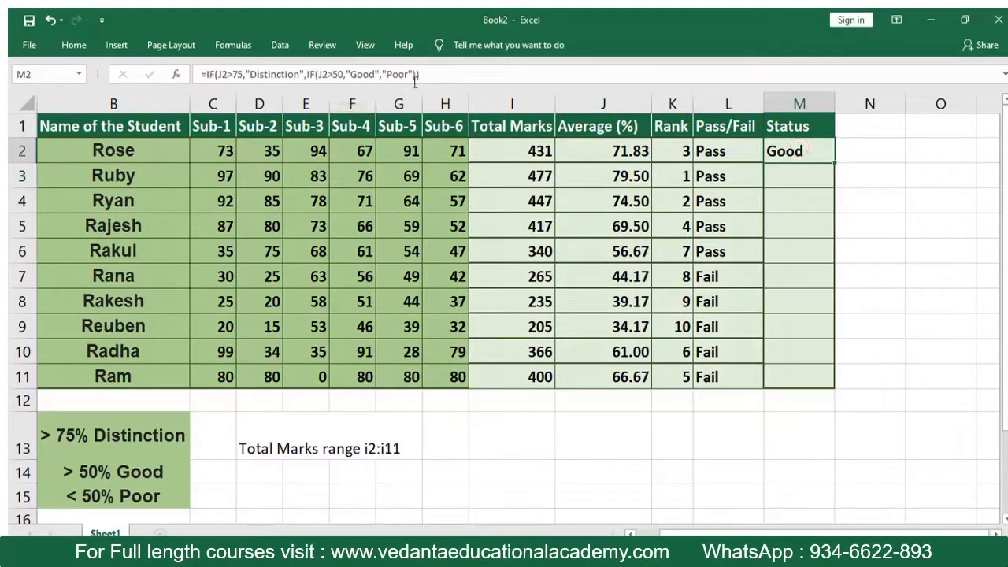
pyautogui.click(870, 171)
pyautogui.click(791, 148)
pyautogui.moveTo(834, 163); pyautogui.dragTo(814, 384)
pyautogui.click(738, 423)
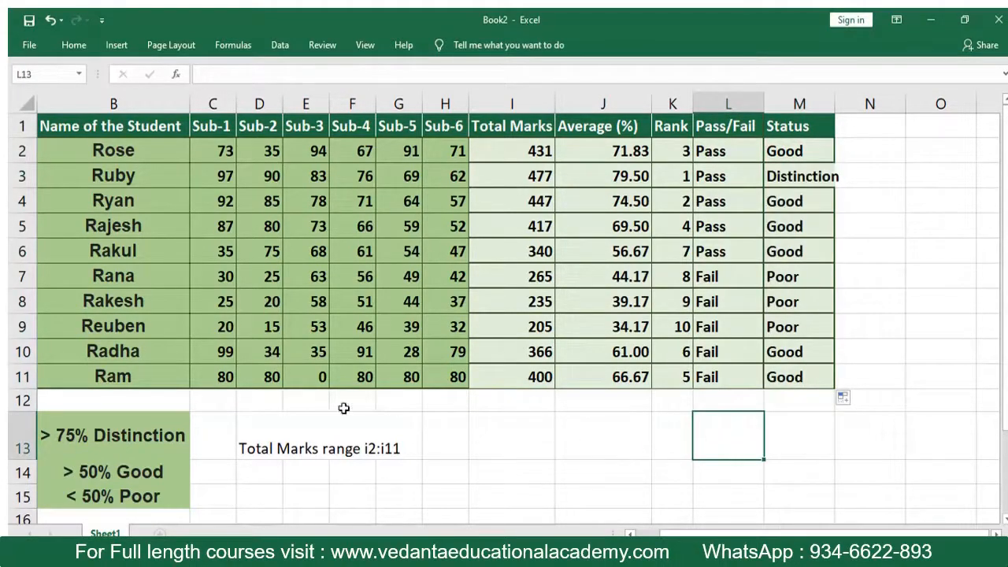
# - Set the Sub-1, Sub-2 and Sub-3 marks in C9, D9 and E9 to 90 each
pyautogui.click(214, 330)
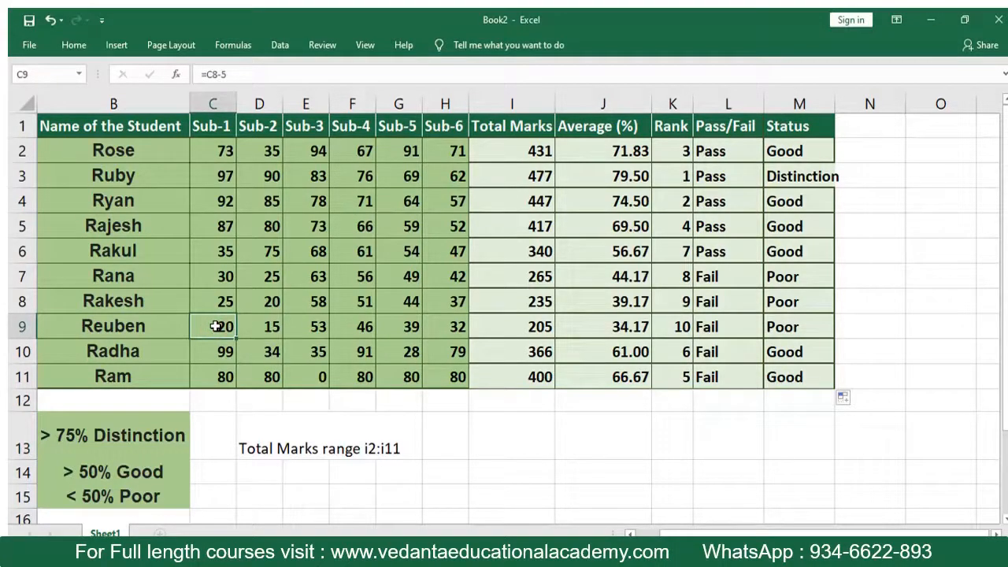
pyautogui.write('90')
pyautogui.press('Return')
pyautogui.press('Up')
pyautogui.press('Right')
pyautogui.write('90')
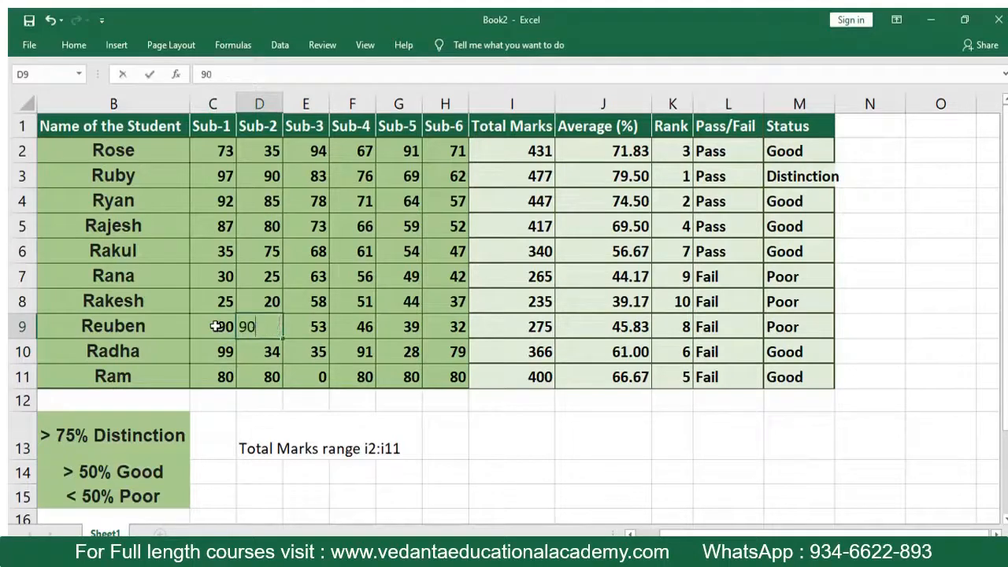
pyautogui.press('Return')
pyautogui.press('Up')
pyautogui.press('Right')
pyautogui.write('90')
pyautogui.press('Return')
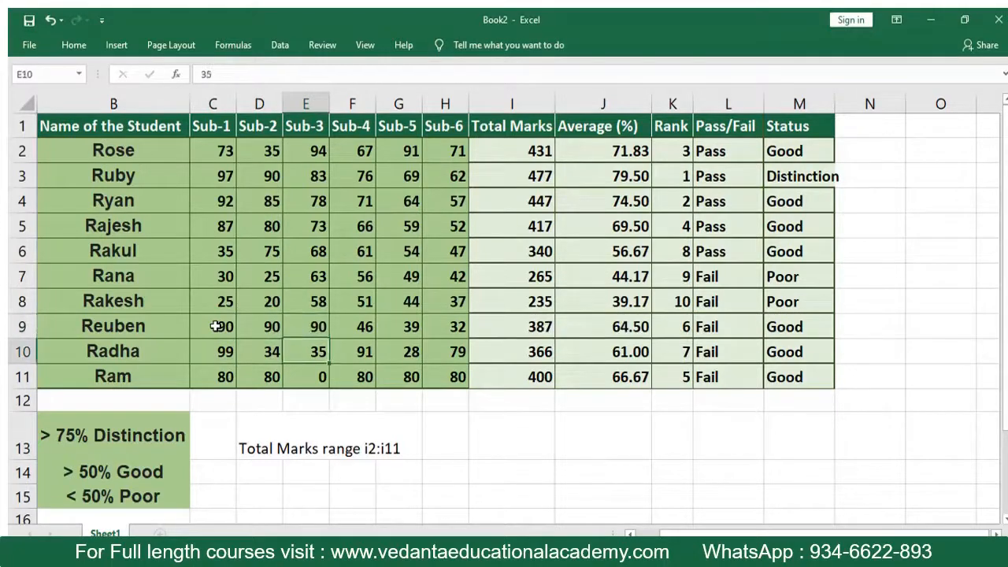
# - Look over the calculated results in row 9 and set the Sub-6 mark in H9 to 35
pyautogui.press('Up')
pyautogui.press('Right')
pyautogui.press('Right')
pyautogui.press('Right')
pyautogui.press('Right')
pyautogui.press('Right')
pyautogui.press('Right')
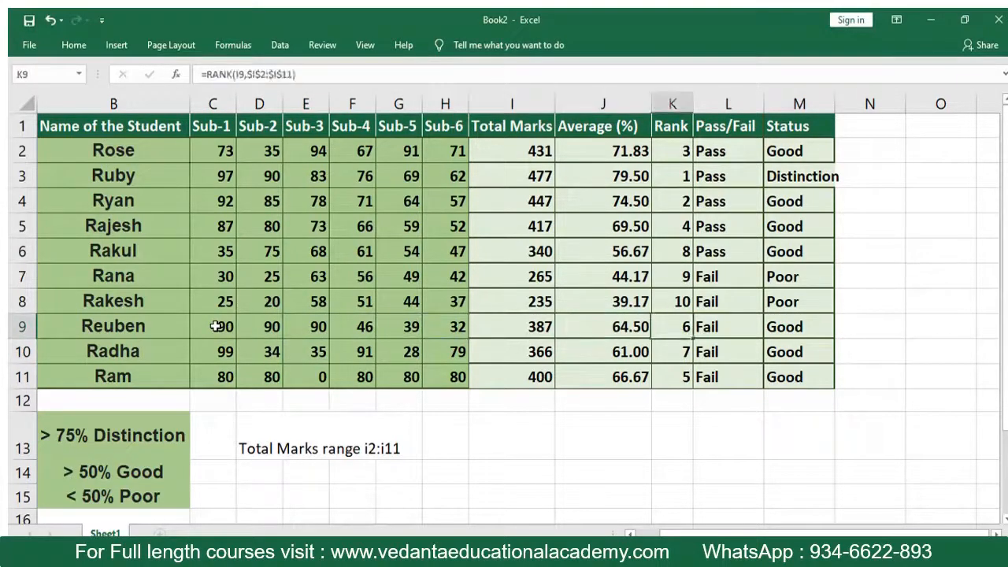
pyautogui.press('Right')
pyautogui.press('Left')
pyautogui.press('Left')
pyautogui.press('Left')
pyautogui.press('Left')
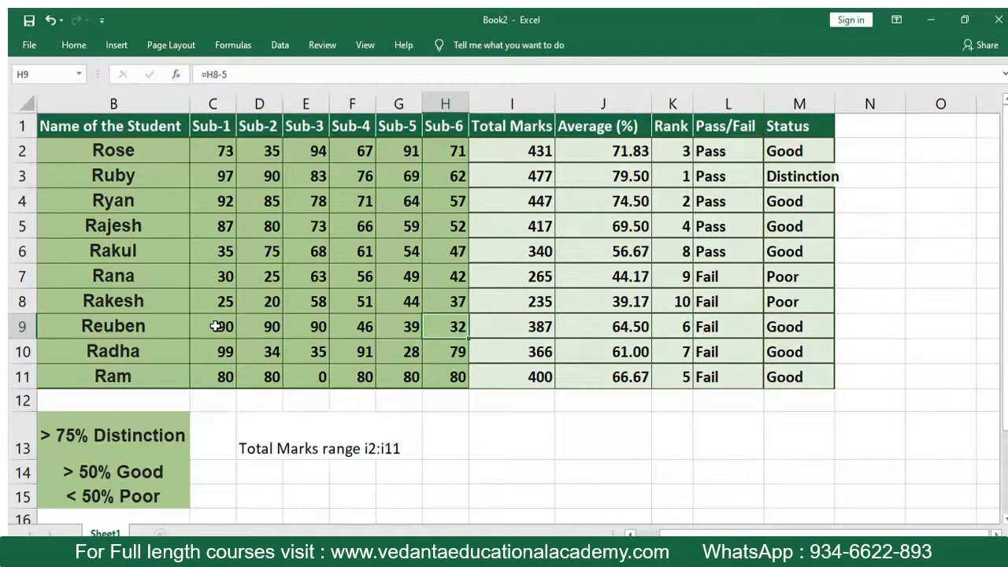
pyautogui.write('35')
pyautogui.press('Return')
pyautogui.press('Up')
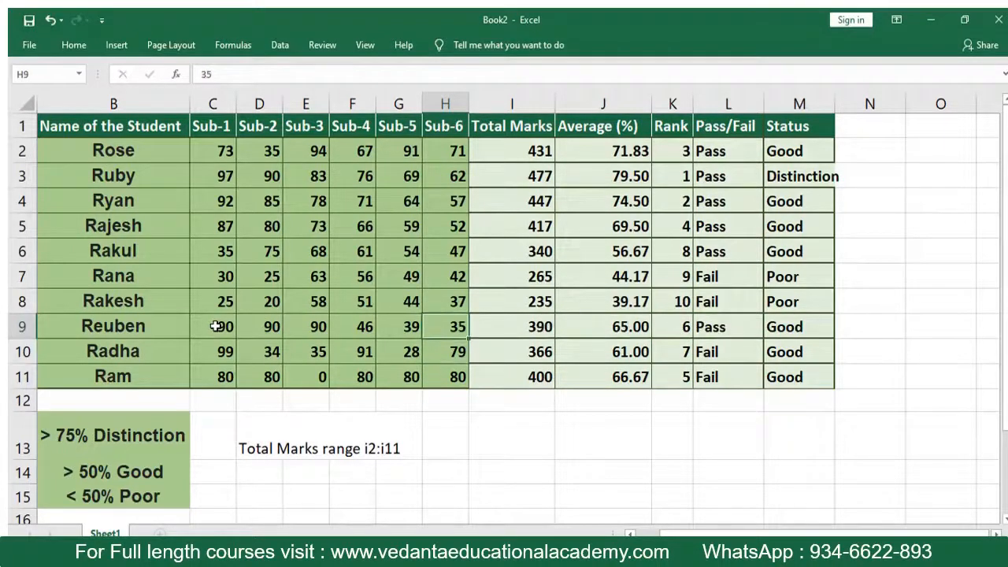
# - Review the row 9 results again and set the Sub-4 and Sub-5 marks in F9 and G9 to 90 each
pyautogui.press('Right')
pyautogui.press('Right')
pyautogui.press('Right')
pyautogui.press('Right')
pyautogui.press('Left')
pyautogui.press('Left')
pyautogui.press('Left')
pyautogui.press('Left')
pyautogui.press('Left')
pyautogui.press('Left')
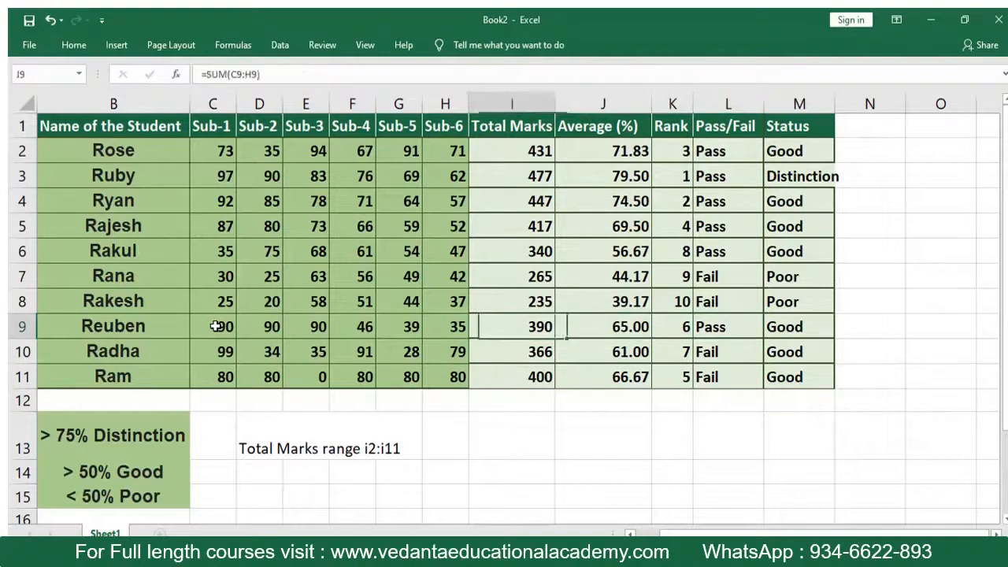
pyautogui.write('90')
pyautogui.press('Return')
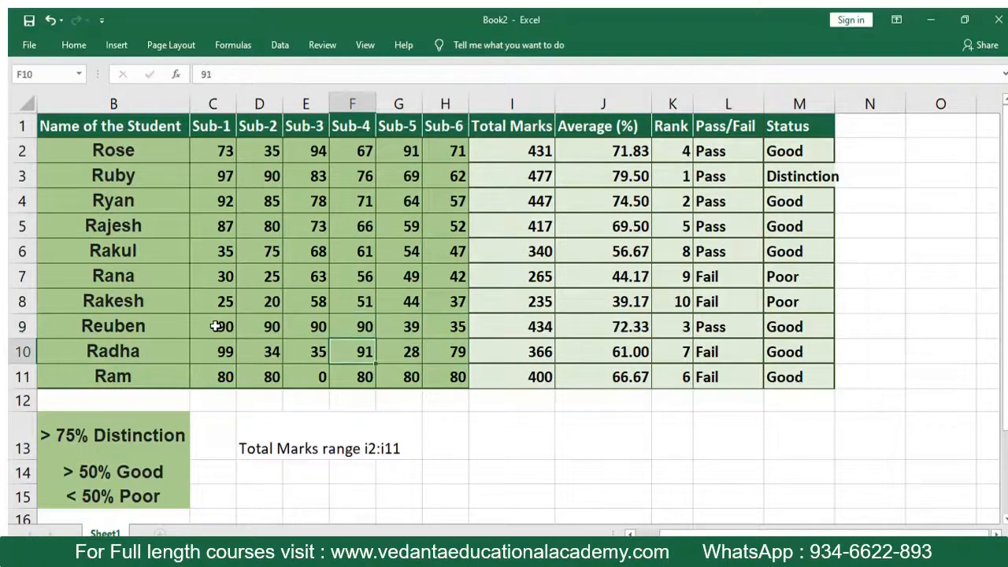
pyautogui.press('Up')
pyautogui.press('Right')
pyautogui.write('90')
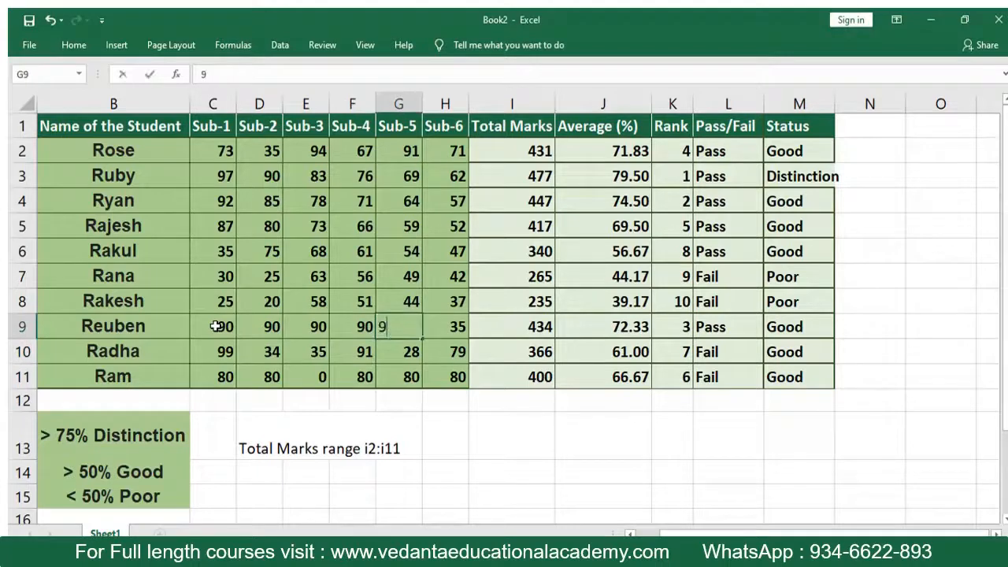
pyautogui.press('Return')
# - Examine row 9 from the total and average through to the Status result in M9, and back to the hall ticket number
pyautogui.press('Right')
pyautogui.press('Right')
pyautogui.press('Up')
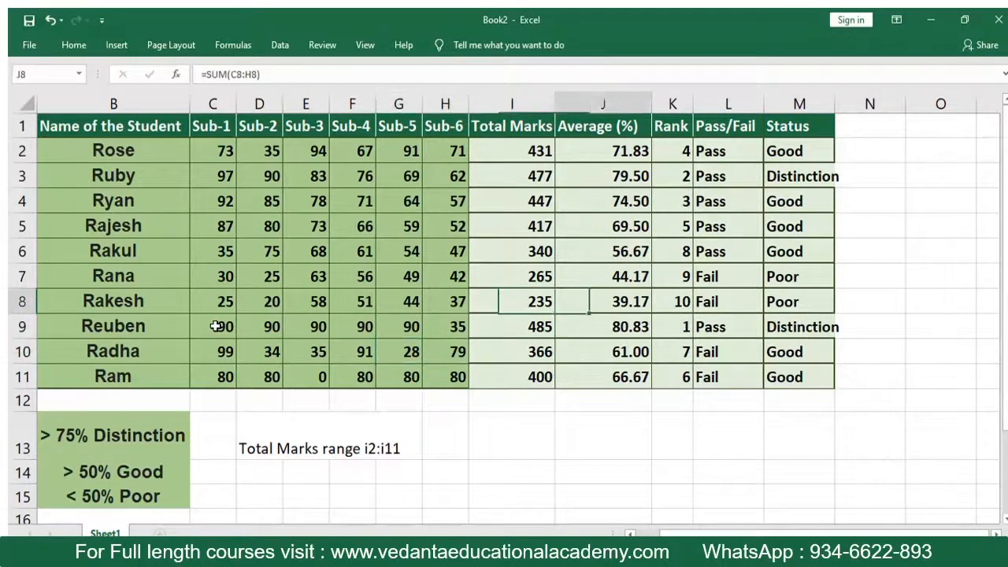
pyautogui.press('Right')
pyautogui.press('Right')
pyautogui.press('Right')
pyautogui.press('Right')
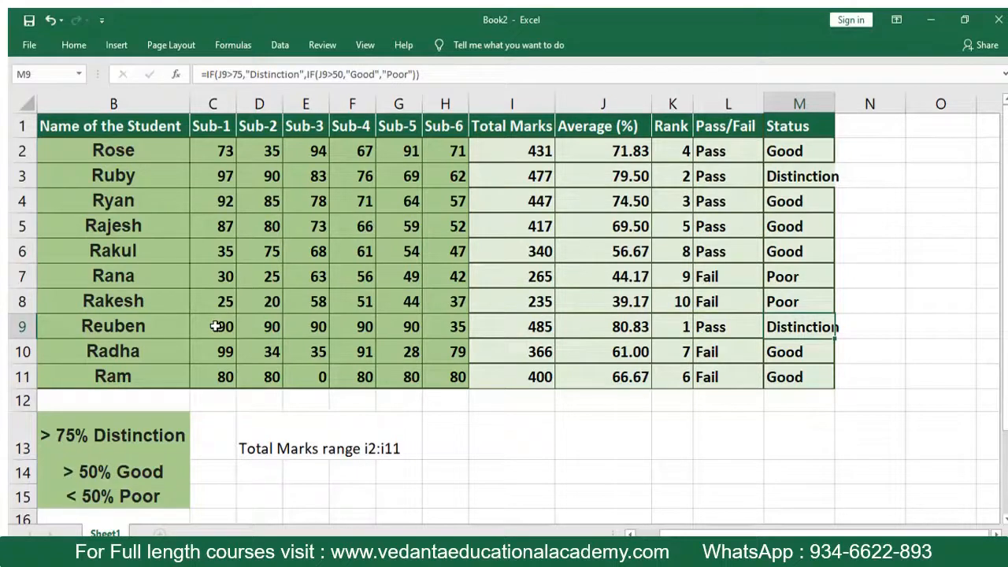
pyautogui.press('Left')
pyautogui.press('Left')
pyautogui.press('Left')
pyautogui.press('Left')
pyautogui.press('Left')
pyautogui.press('Left')
pyautogui.press('Left')
pyautogui.press('Left')
pyautogui.press('Left')
pyautogui.press('Left')
pyautogui.press('Left')
pyautogui.press('Left')
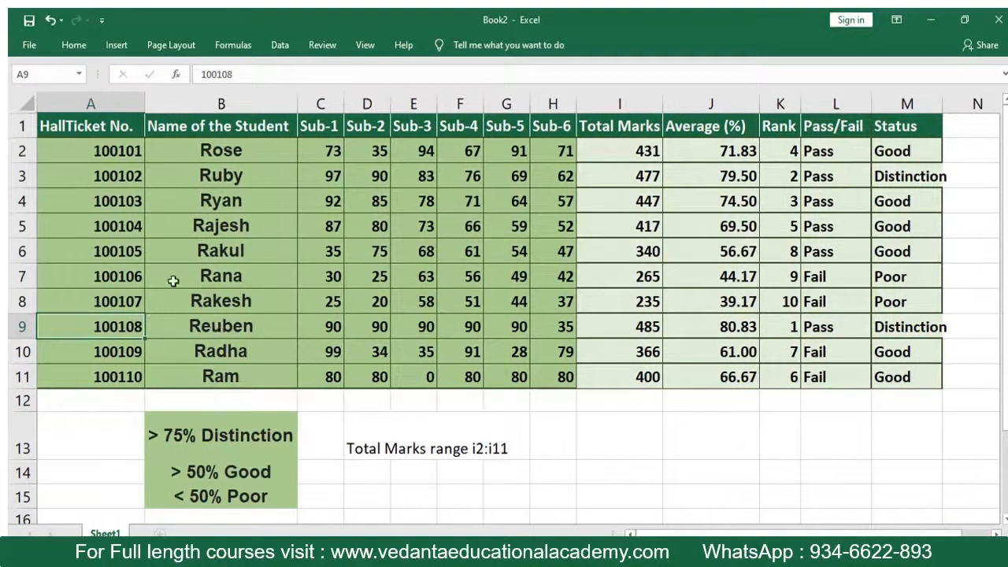
# - Add a Greater Than conditional formatting rule to the subject marks in C2:H11: values above 35 get Green Fill with Dark Green Text
pyautogui.doubleClick(70, 46)
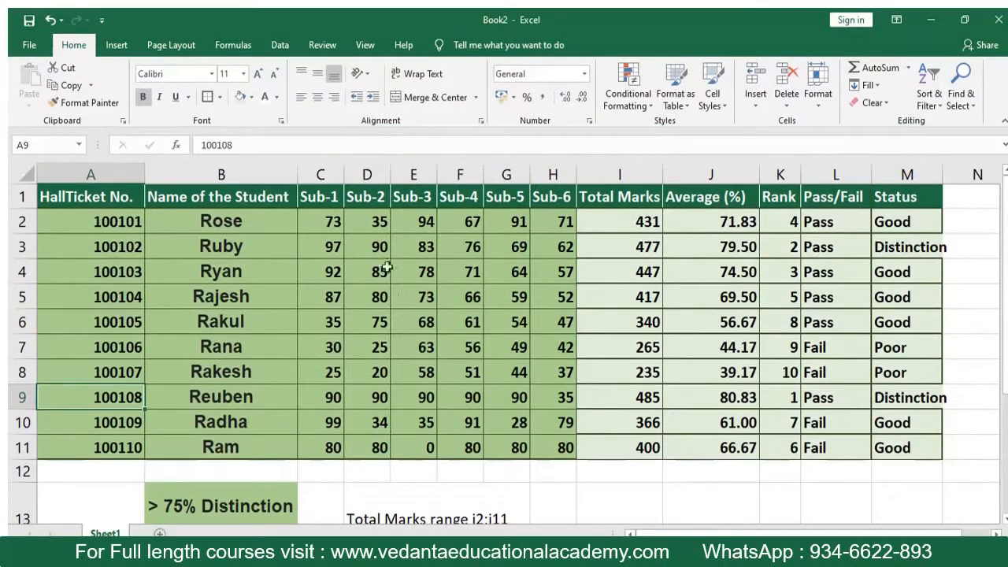
pyautogui.moveTo(316, 222); pyautogui.dragTo(550, 458)
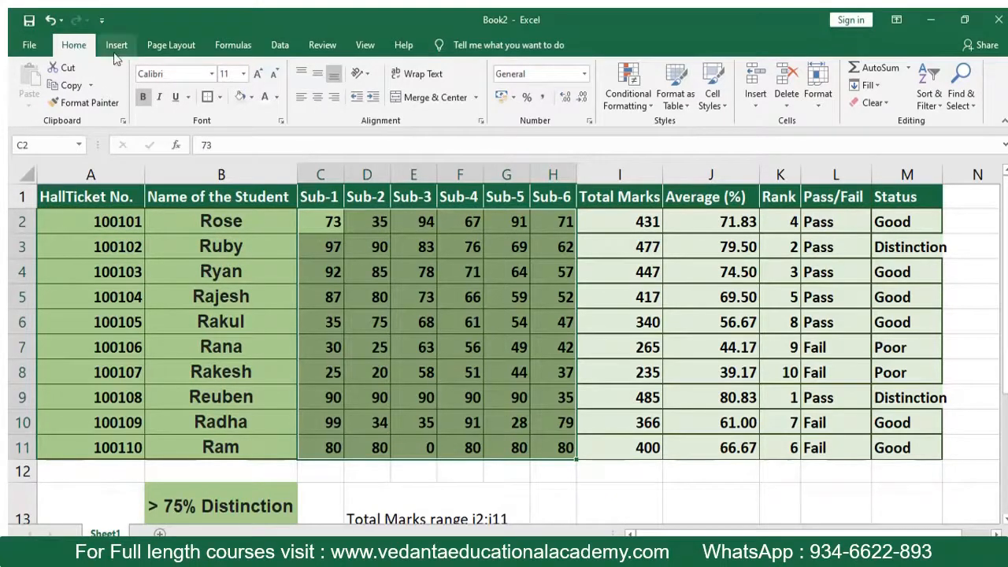
pyautogui.click(634, 100)
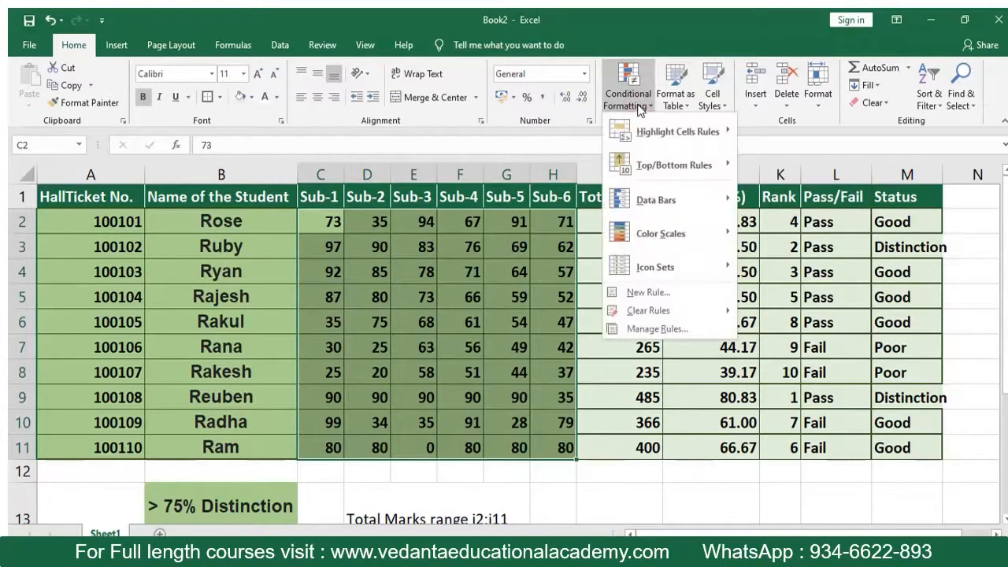
pyautogui.moveTo(678, 134)
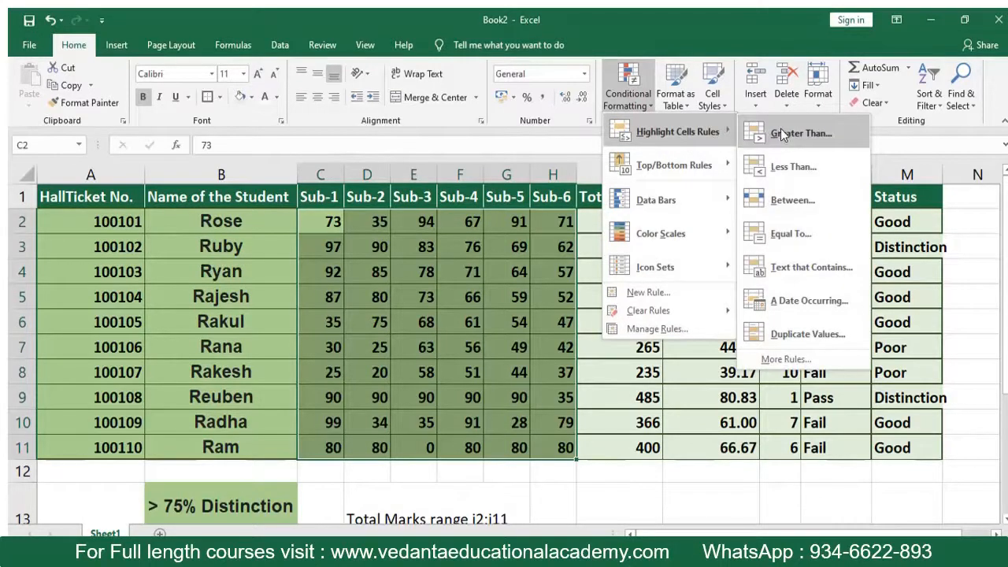
pyautogui.click(805, 135)
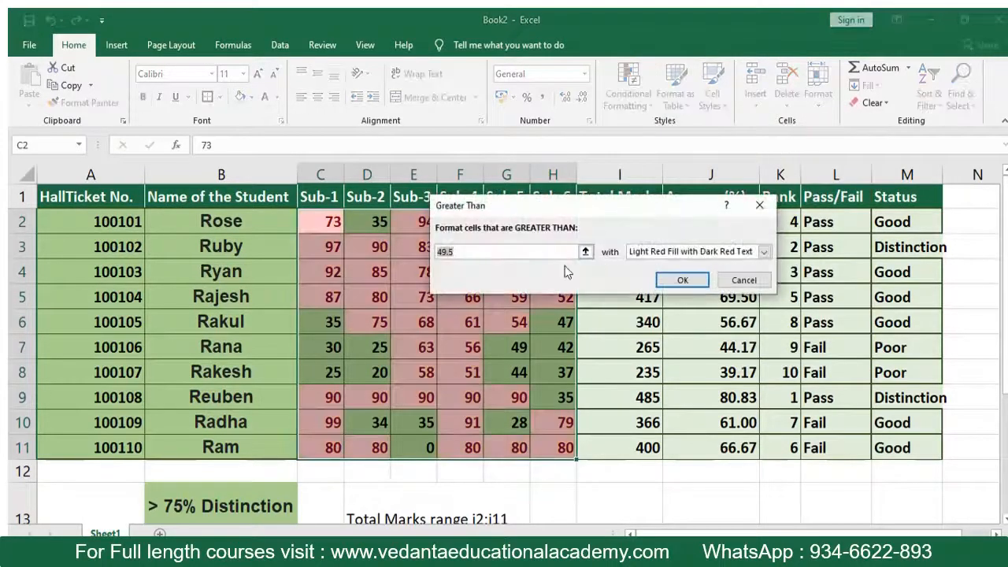
pyautogui.click(585, 251)
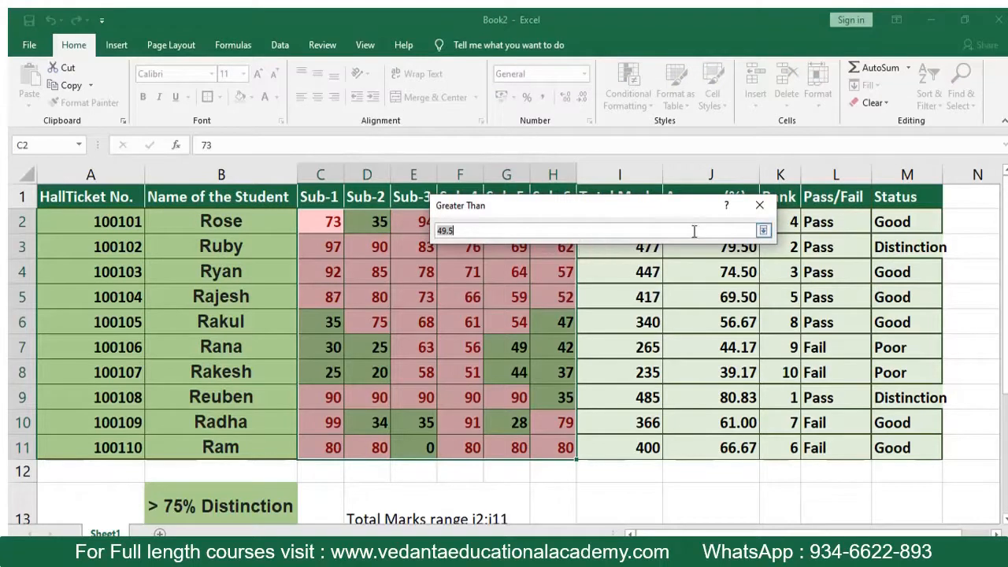
pyautogui.press('BackSpace')
pyautogui.click(763, 230)
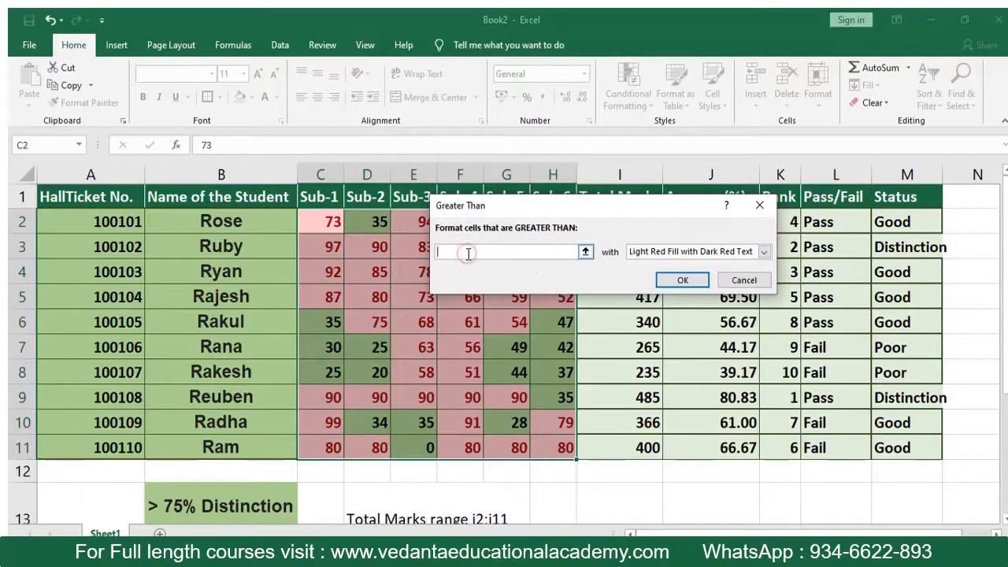
pyautogui.write('35')
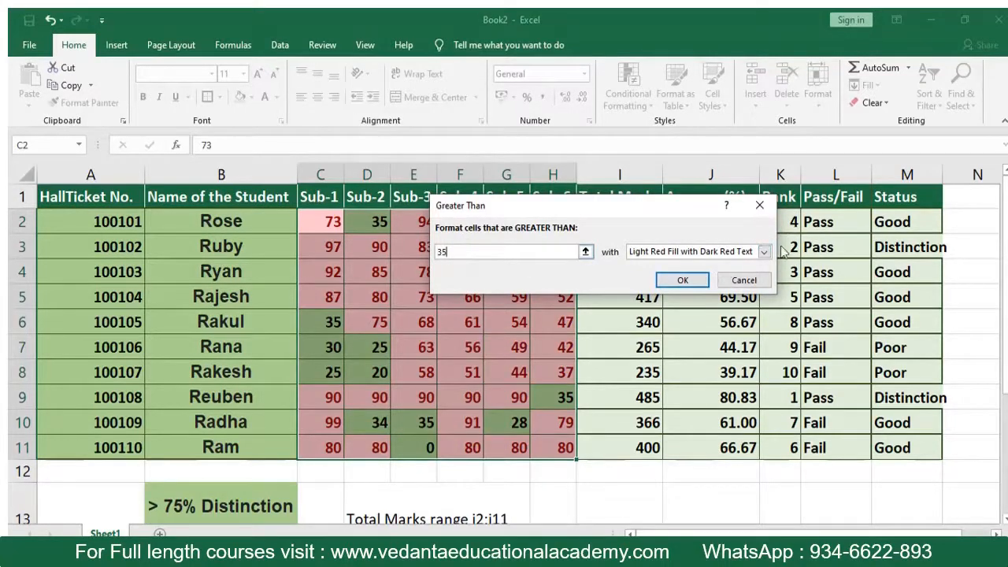
pyautogui.click(763, 251)
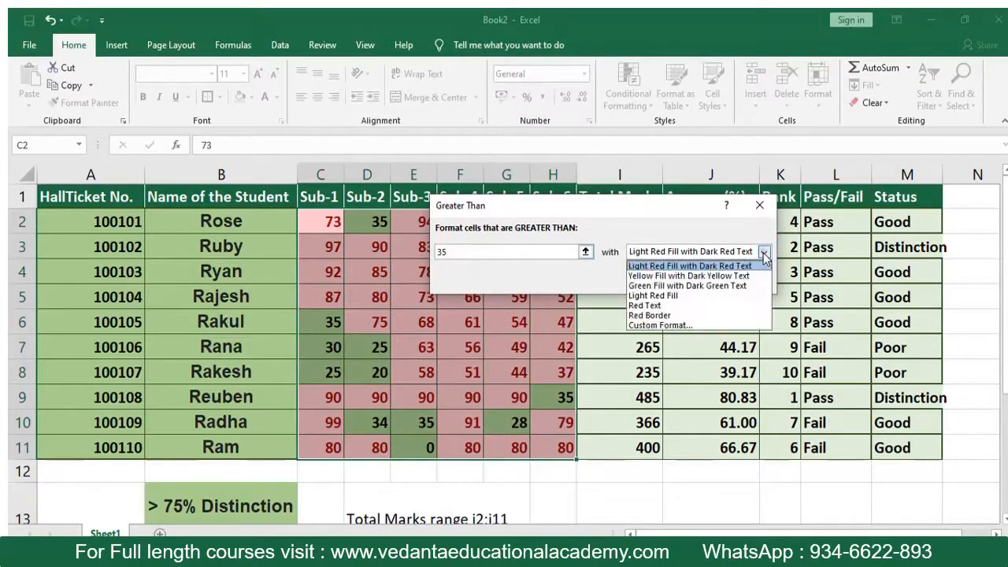
pyautogui.click(651, 289)
pyautogui.click(678, 279)
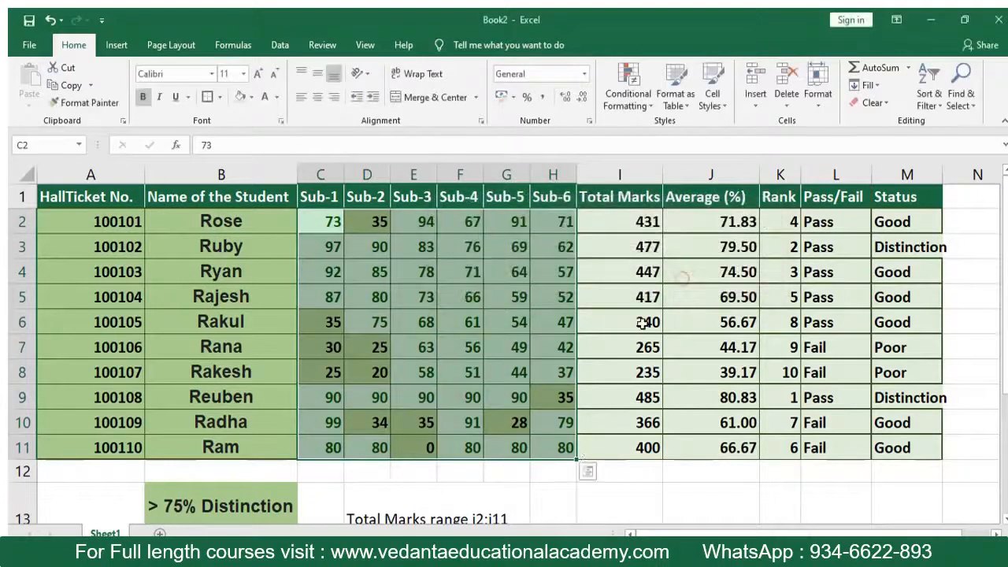
pyautogui.click(608, 471)
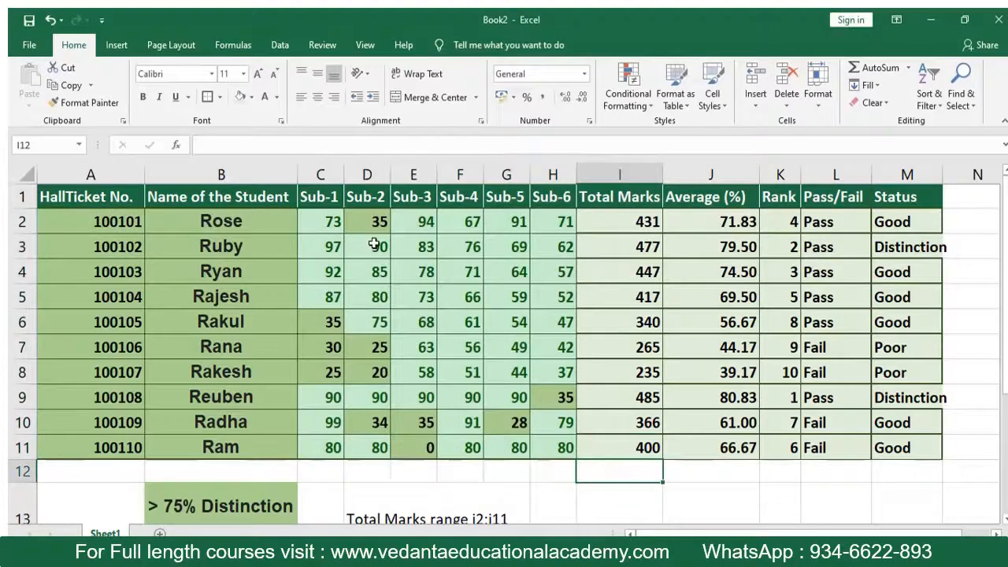
# - Add a Less Than conditional formatting rule to C2:H11: values below 35 get Light Red Fill with Dark Red Text
pyautogui.click(318, 224)
pyautogui.moveTo(318, 224); pyautogui.dragTo(546, 446)
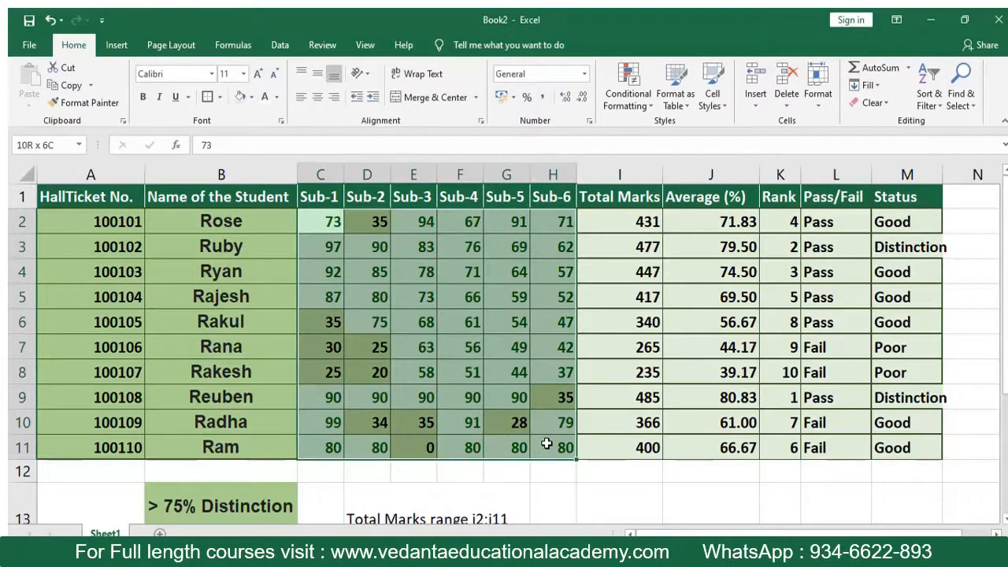
pyautogui.moveTo(546, 446); pyautogui.dragTo(547, 446)
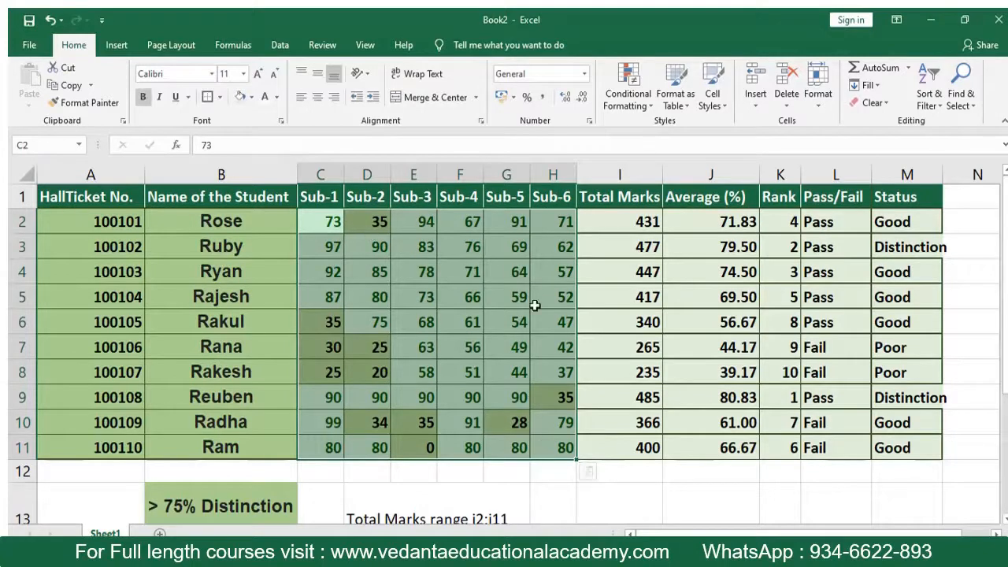
pyautogui.click(642, 106)
pyautogui.moveTo(658, 130)
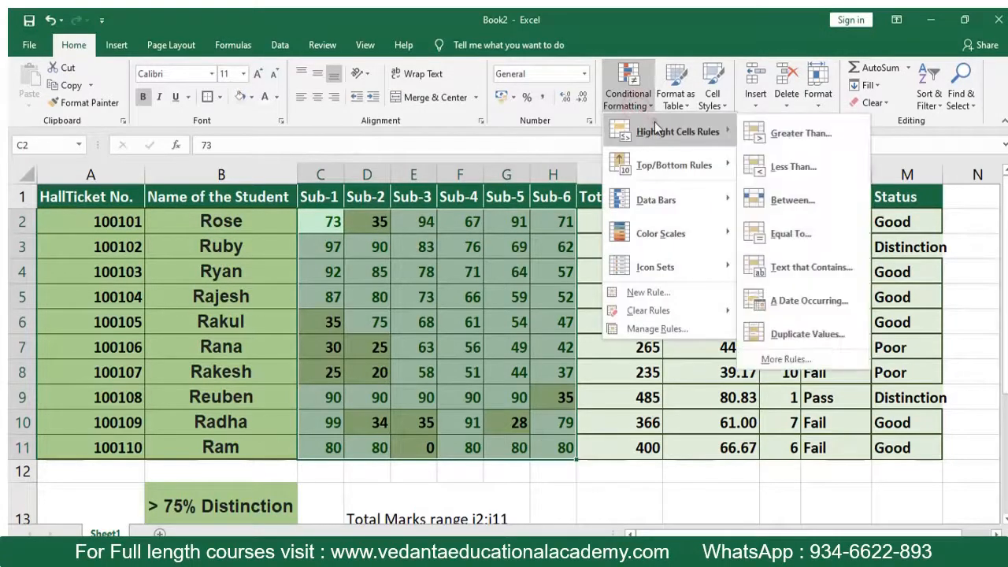
pyautogui.click(795, 169)
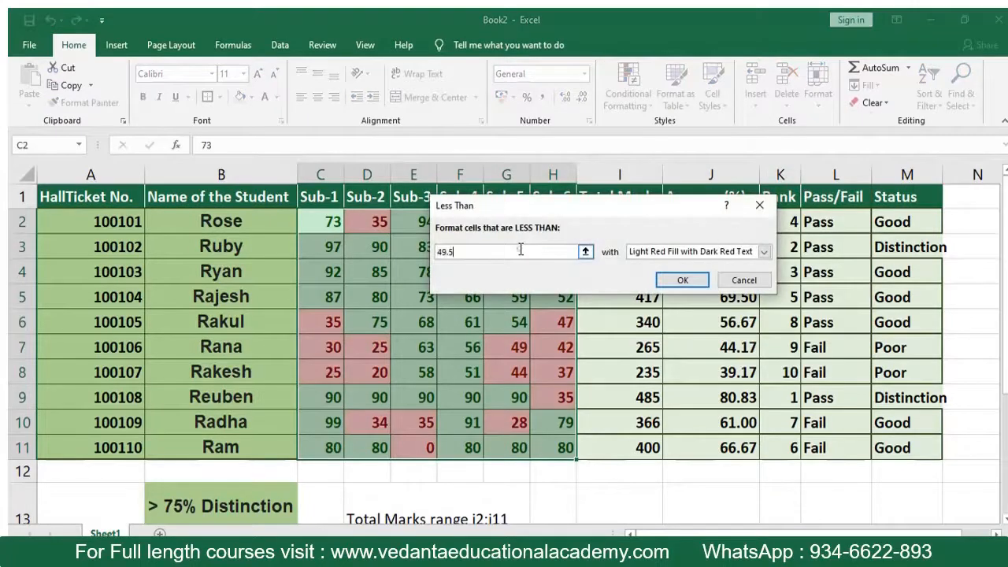
pyautogui.doubleClick(521, 250)
pyautogui.write('35')
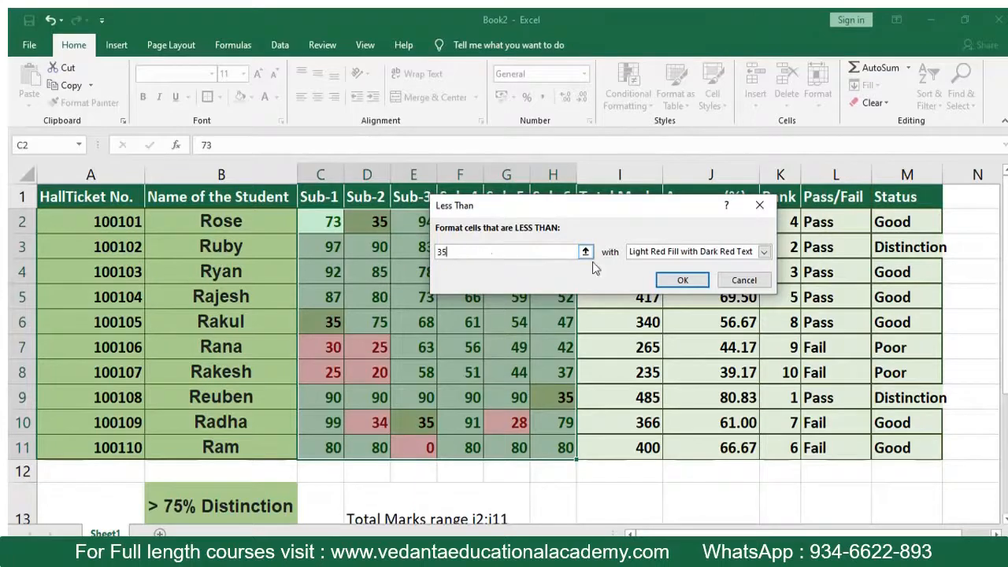
pyautogui.click(683, 280)
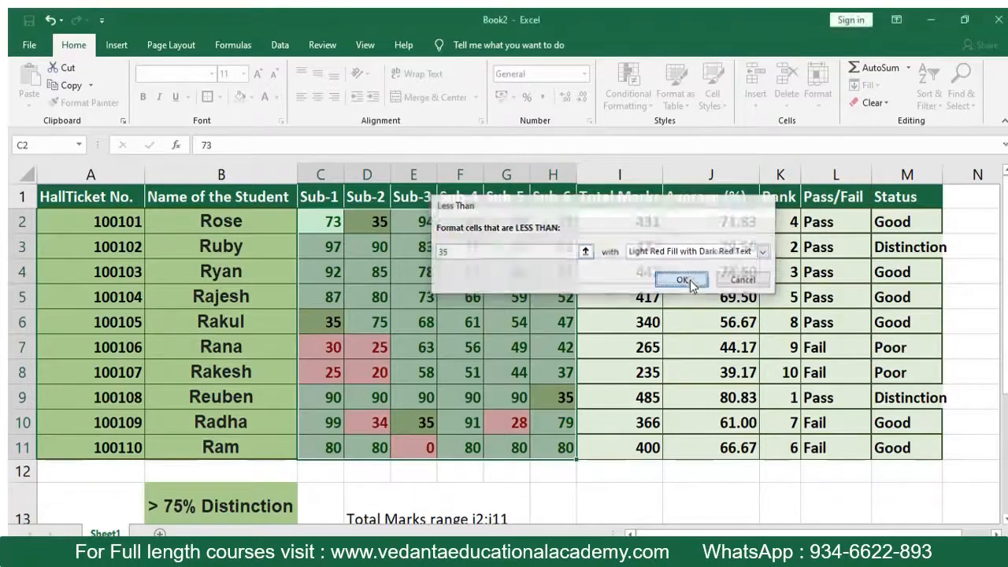
pyautogui.click(504, 319)
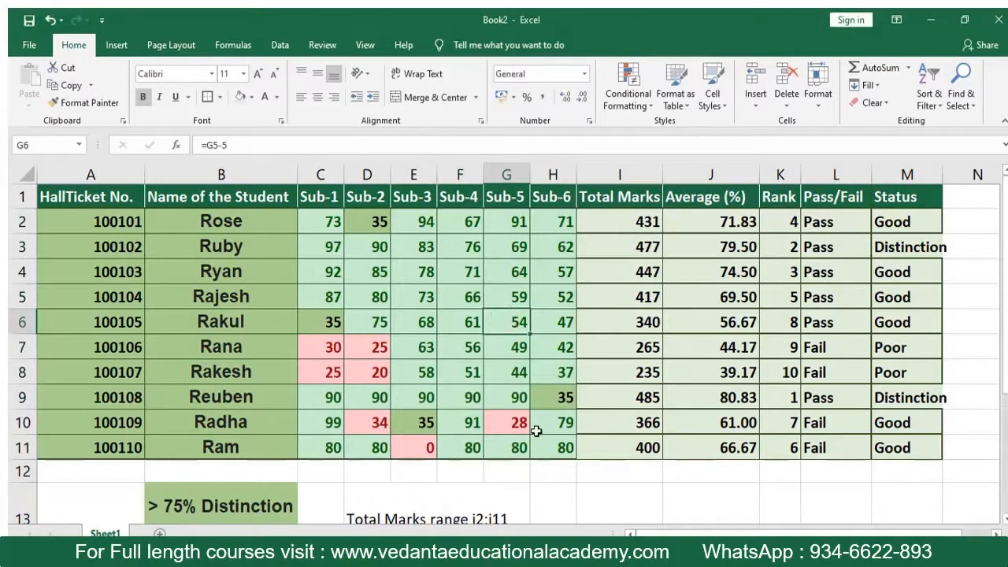